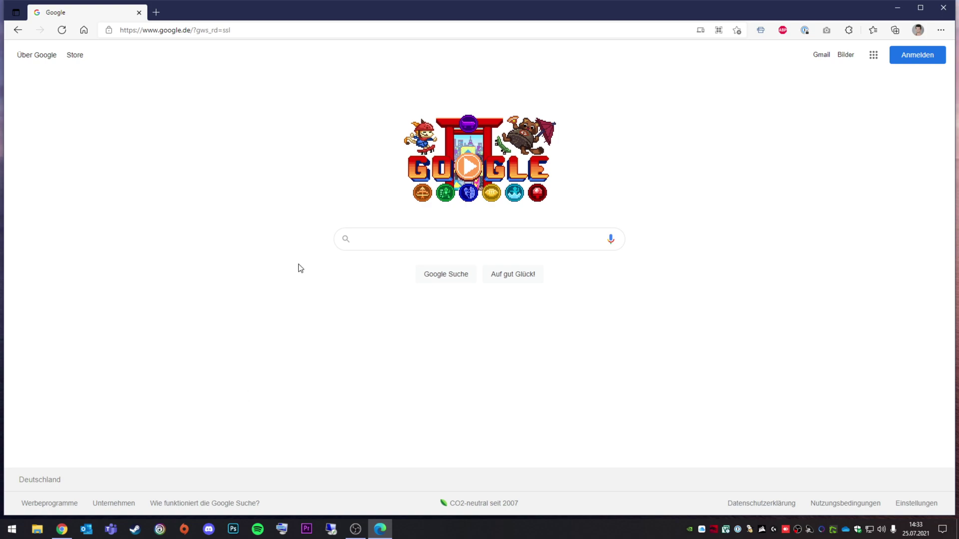
Select the current Google URL in the Edge address bar so it can be replaced.
left_click(261, 36)
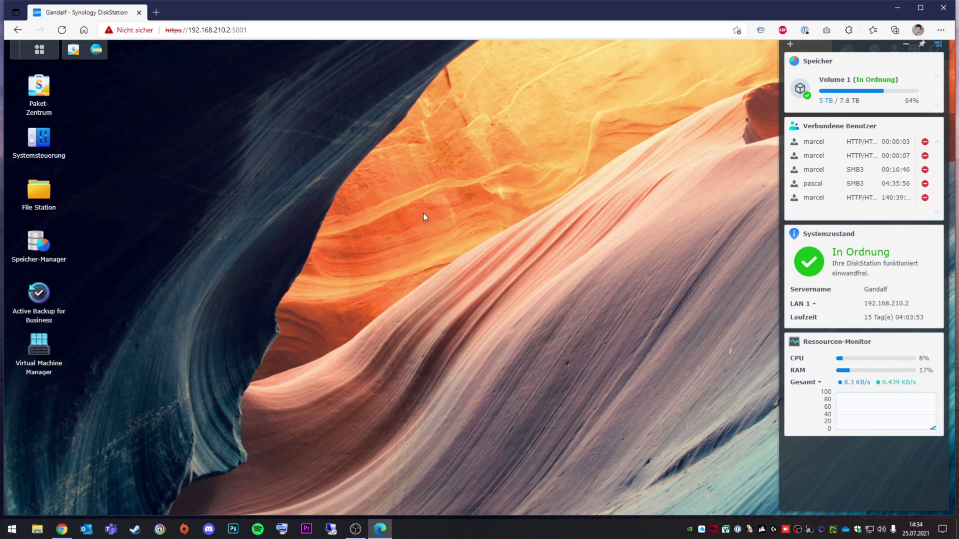
Search the DSM main menu for 'san' to locate SAN Manager.
left_click(39, 49)
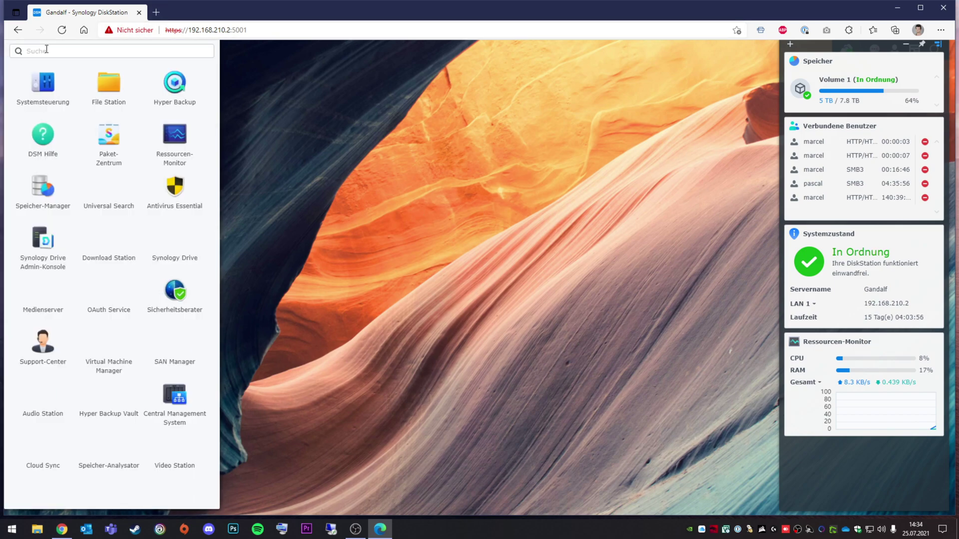
type("san")
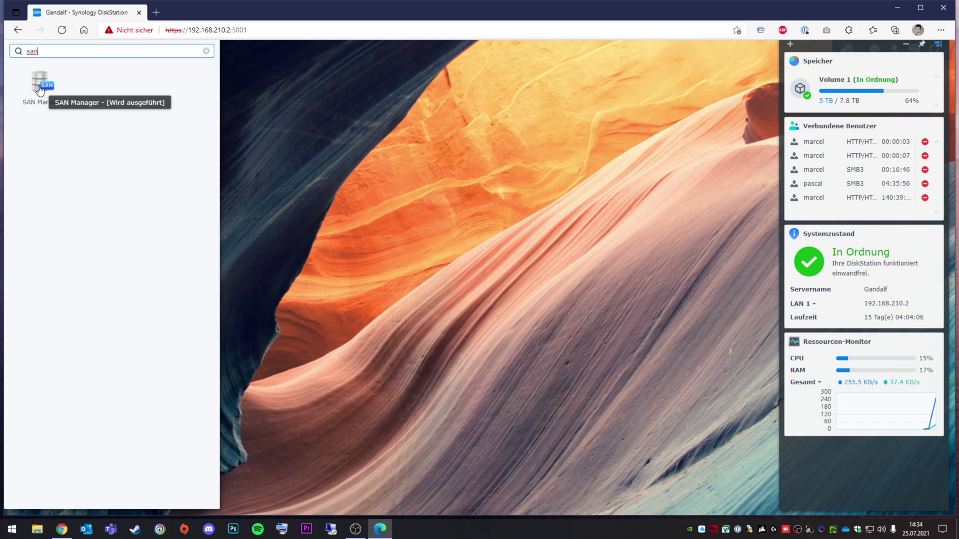
Launch SAN Manager, dismiss the Storage Console notice, and review LUN-2 and target MSHMS01.
left_click(40, 88)
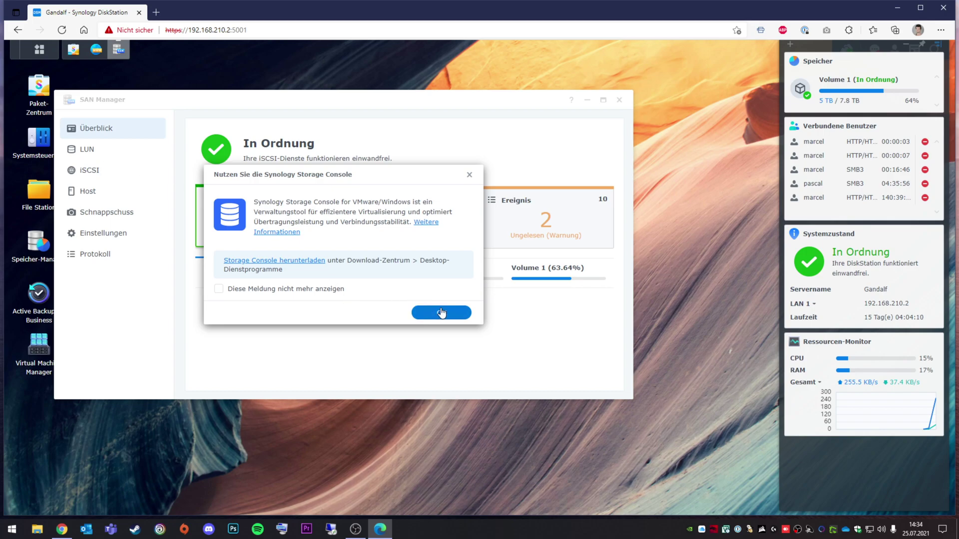
left_click(440, 313)
left_click(114, 156)
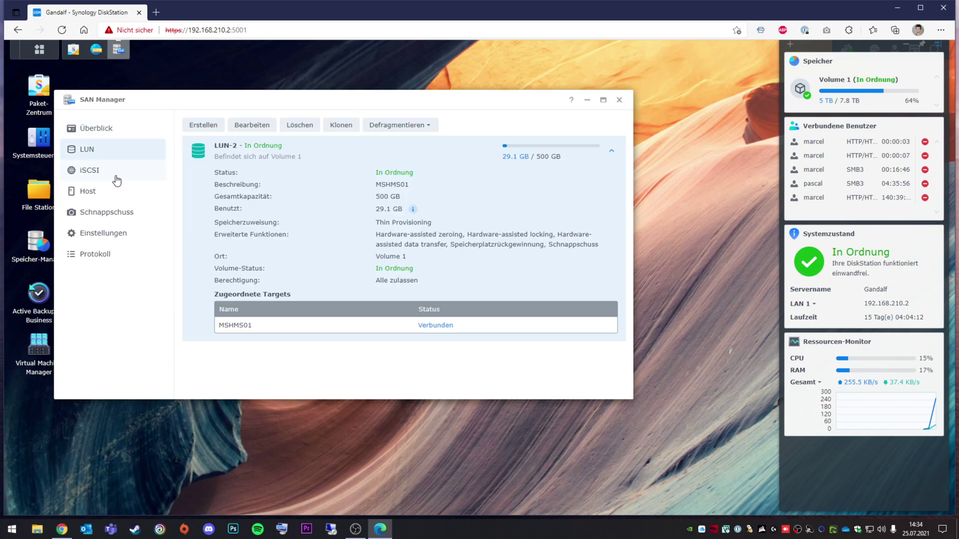
left_click(116, 175)
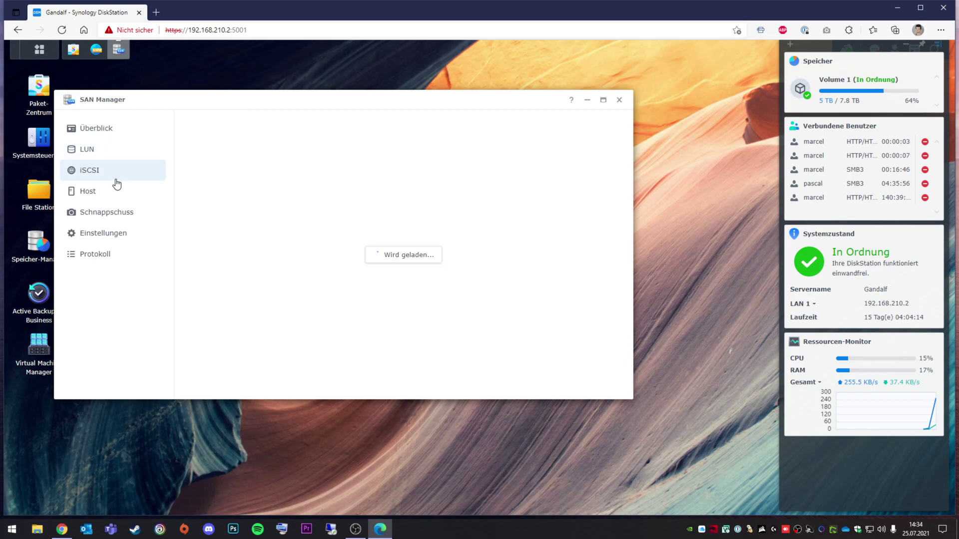
left_click(116, 156)
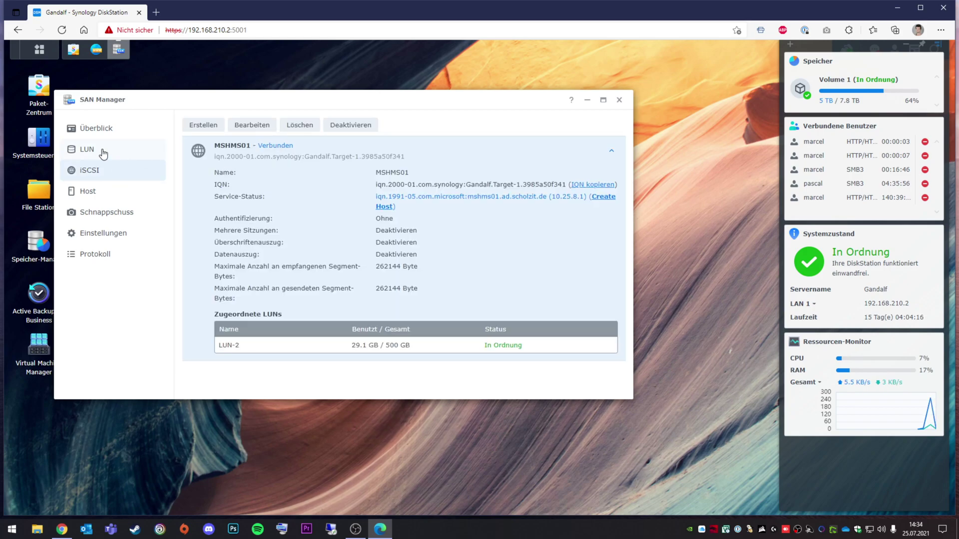
left_click(107, 156)
Start a new LUN named LUN-test with Thin Provisioning allocation.
left_click(199, 124)
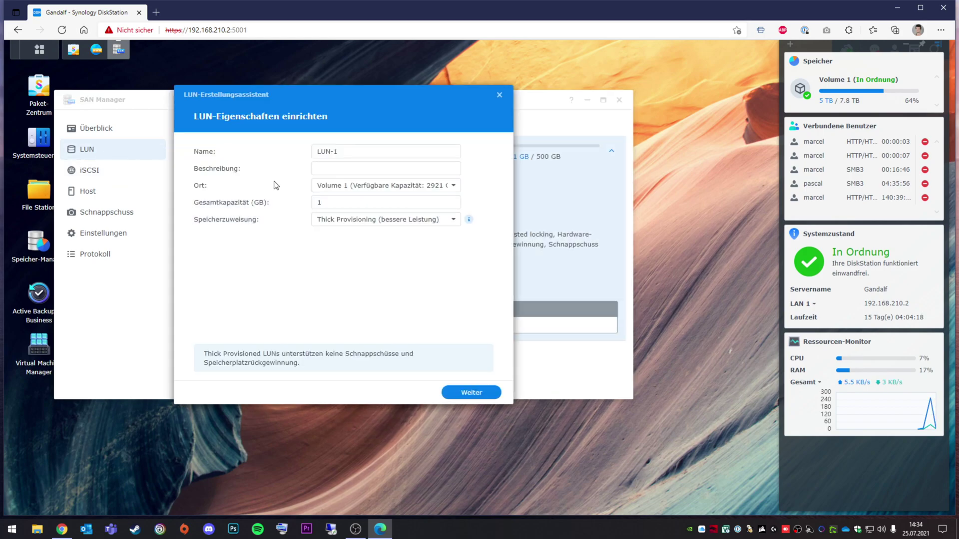
left_click(369, 152)
left_click(378, 149)
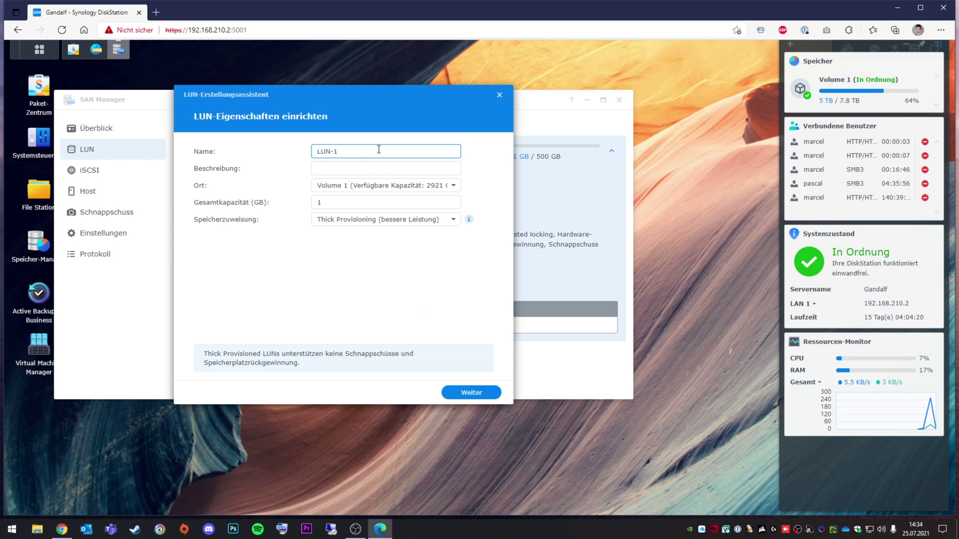
type("test")
left_click(344, 221)
left_click(347, 262)
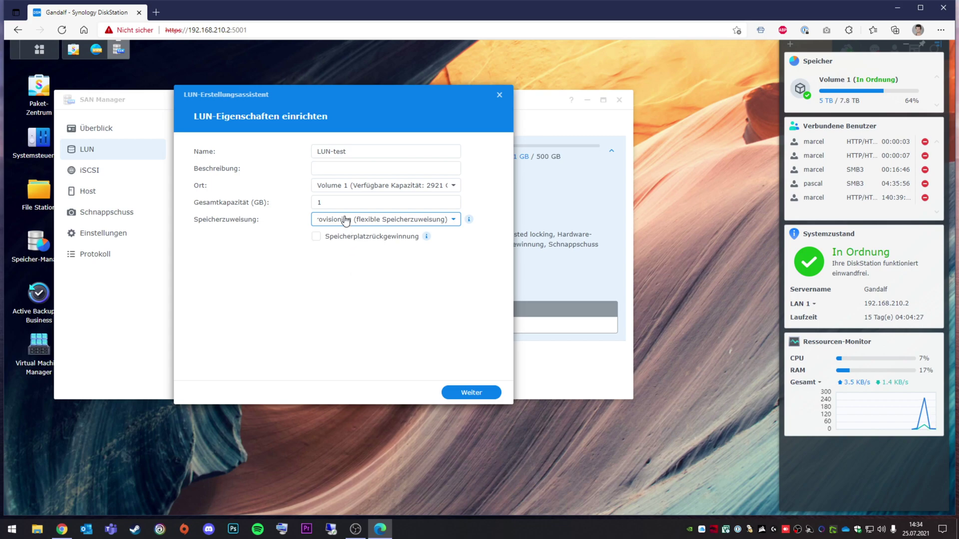
Set total capacity to 100 GB, enable space reclamation, and continue to protocol selection.
left_click(350, 202)
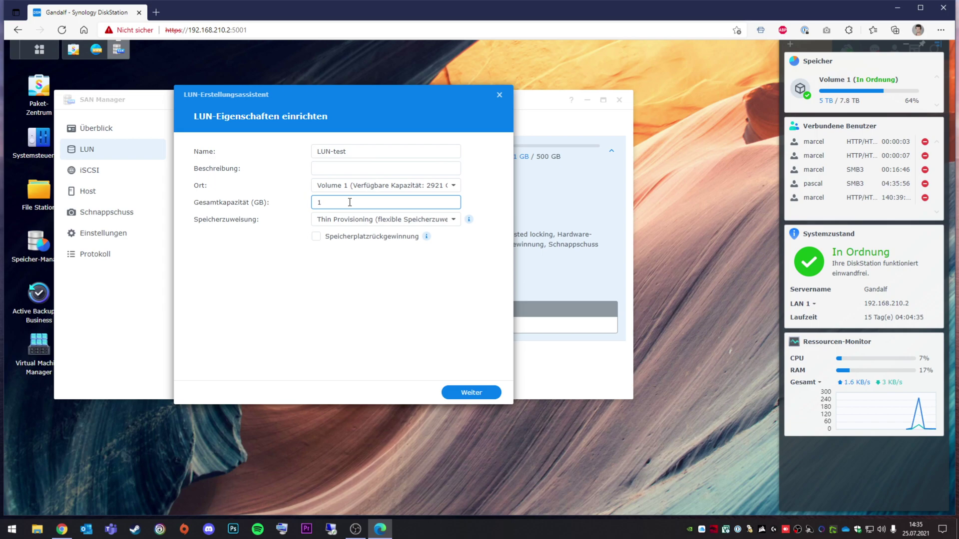
left_click_drag(350, 202, 305, 202)
left_click(316, 234)
left_click(316, 239)
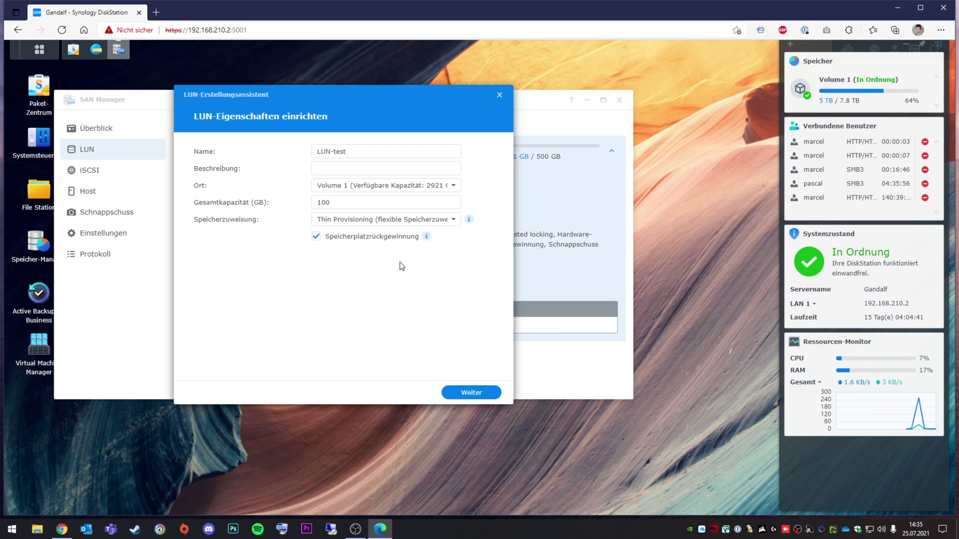
mouse_move(428, 238)
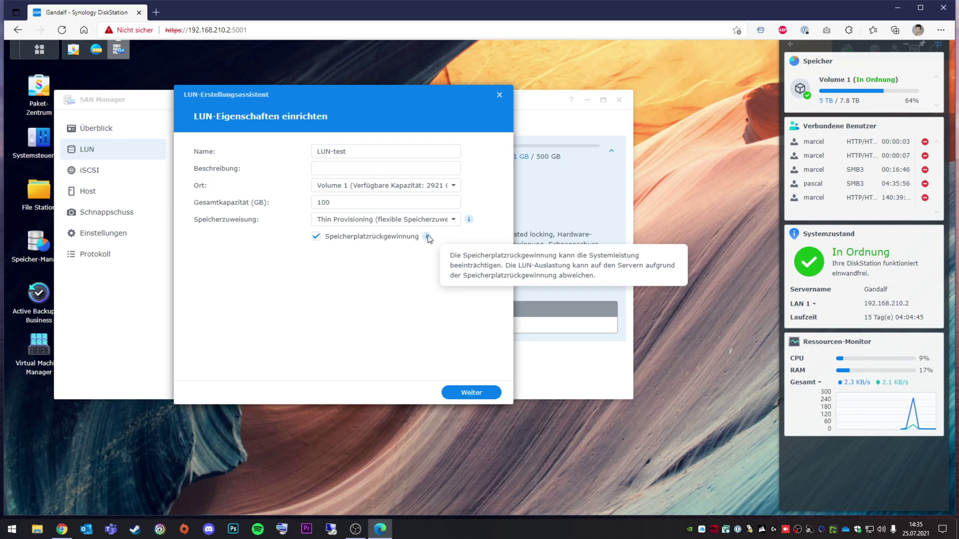
left_click(471, 393)
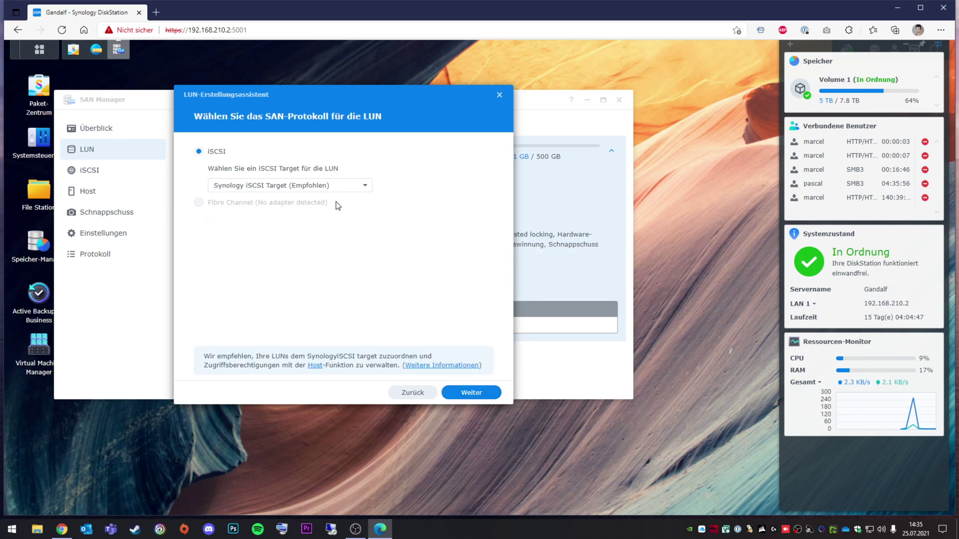
Keep Synology iSCSI Target, review permissions and summary, then back out and cancel the LUN wizard.
left_click(275, 190)
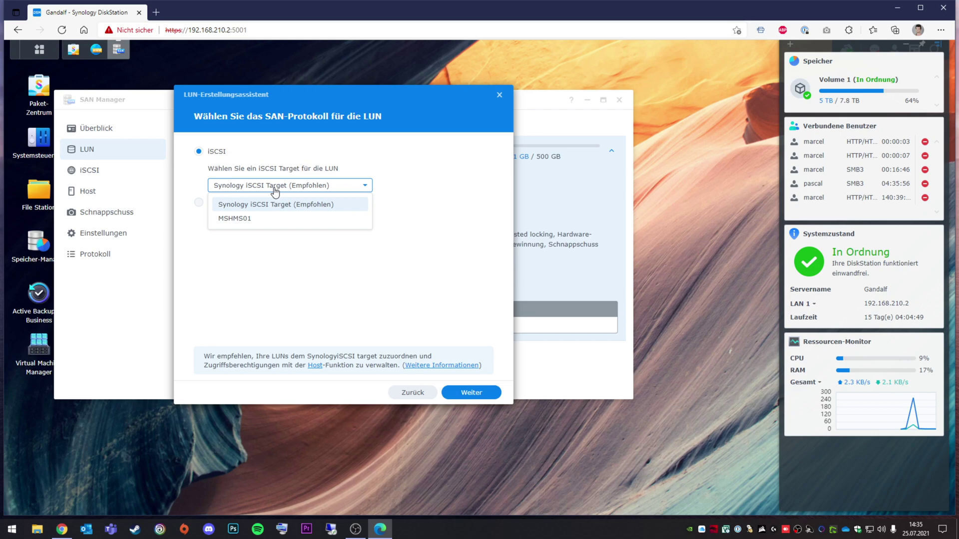
left_click(276, 190)
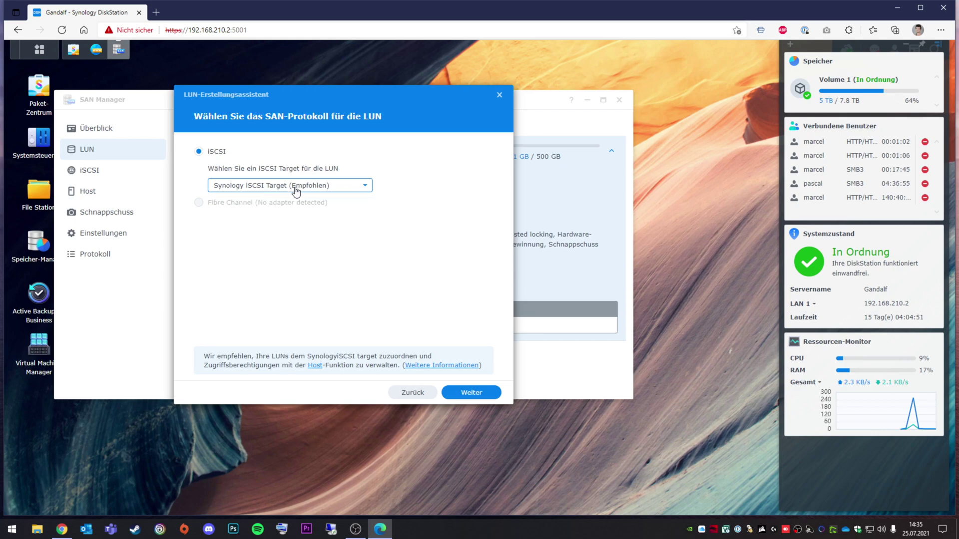
left_click(296, 192)
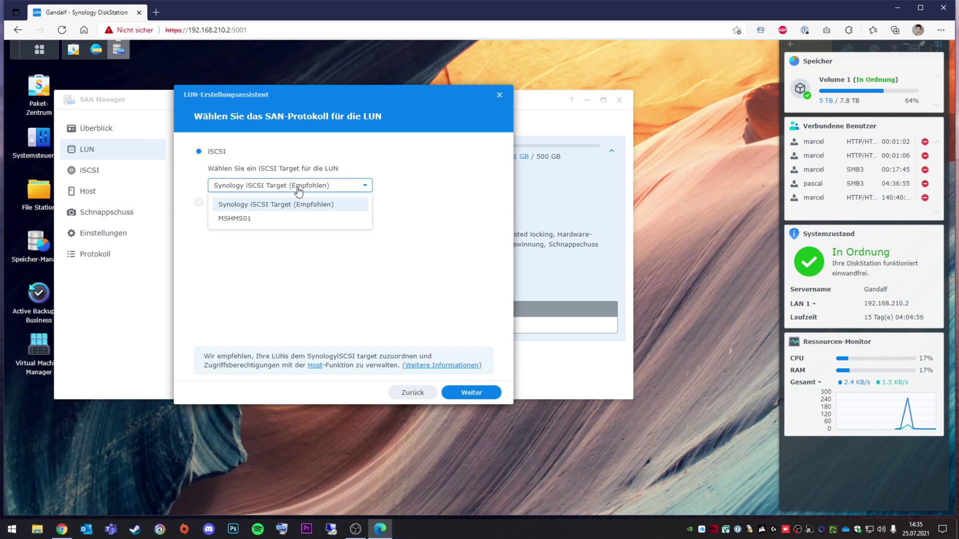
left_click(300, 190)
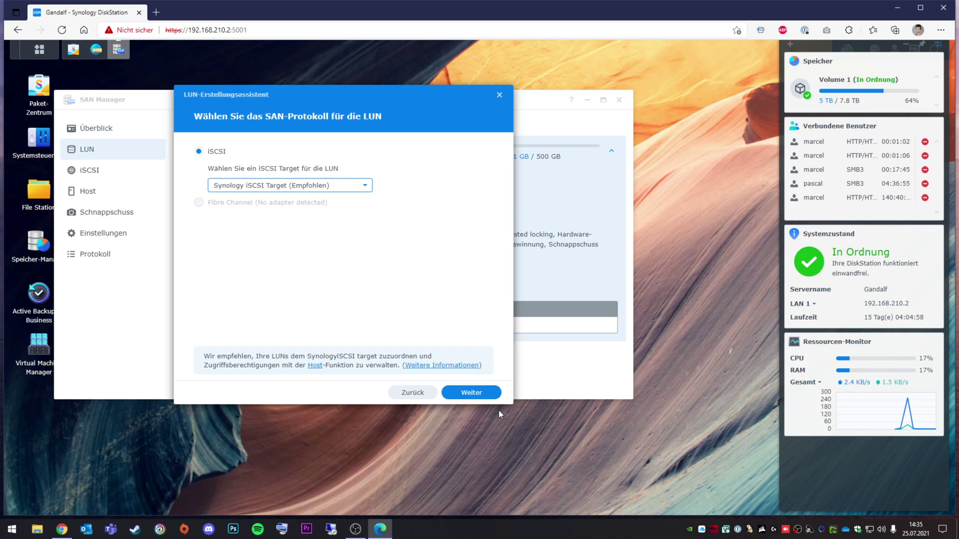
left_click(467, 397)
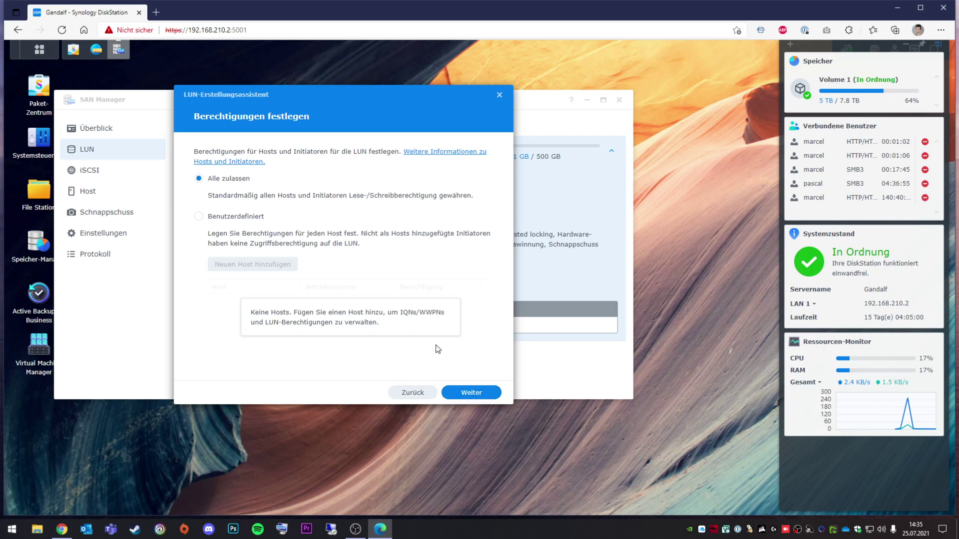
left_click(470, 398)
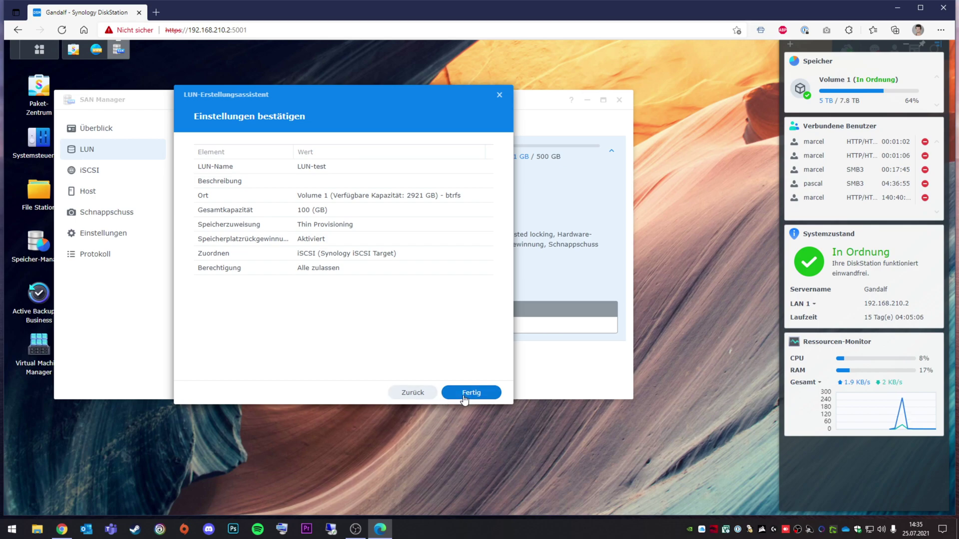
left_click(404, 393)
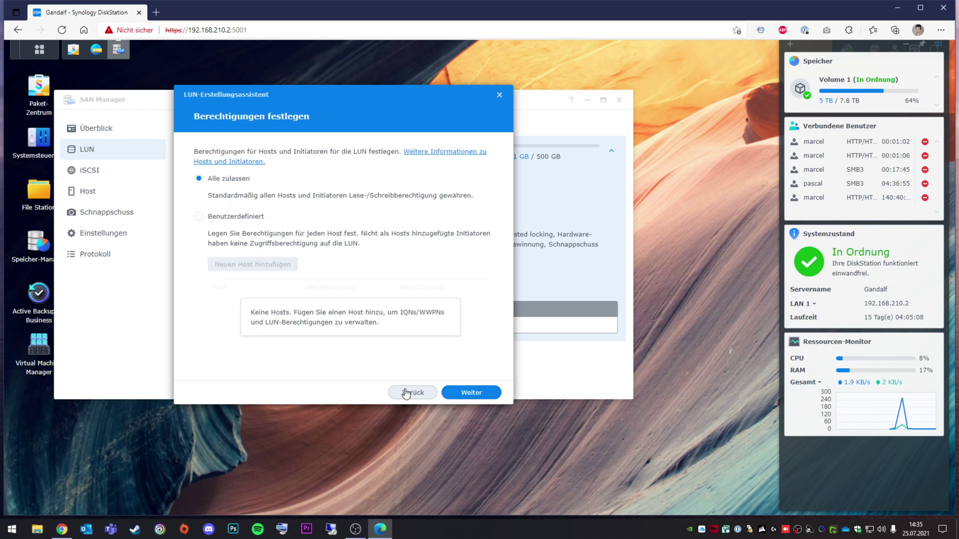
left_click(404, 394)
left_click(500, 94)
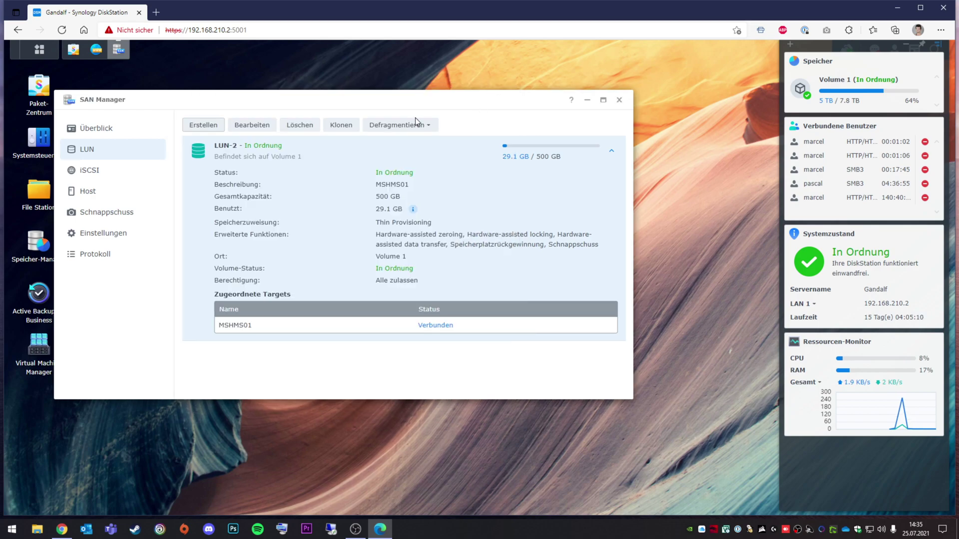
Start a new iSCSI target named Target-test, choosing to create a new LUN.
left_click(87, 170)
left_click(192, 127)
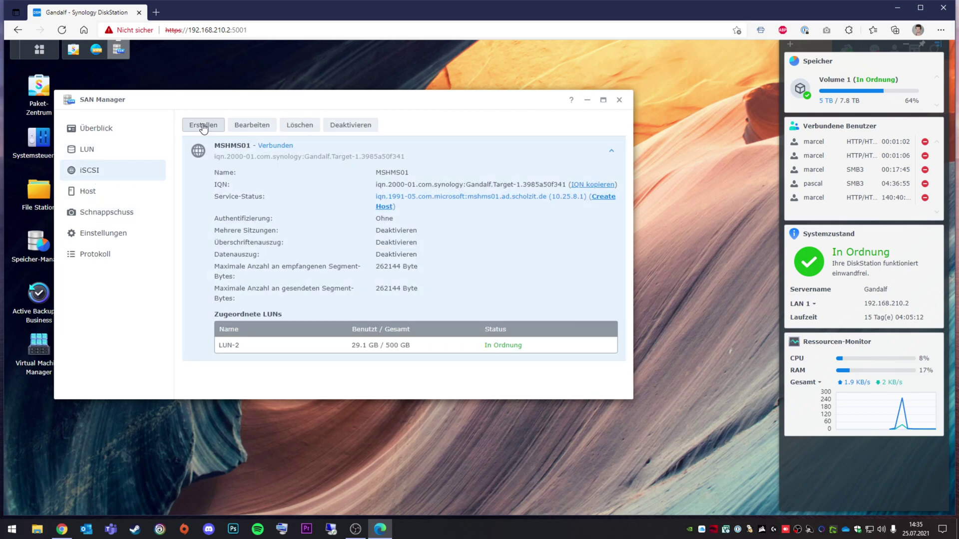
left_click(380, 154)
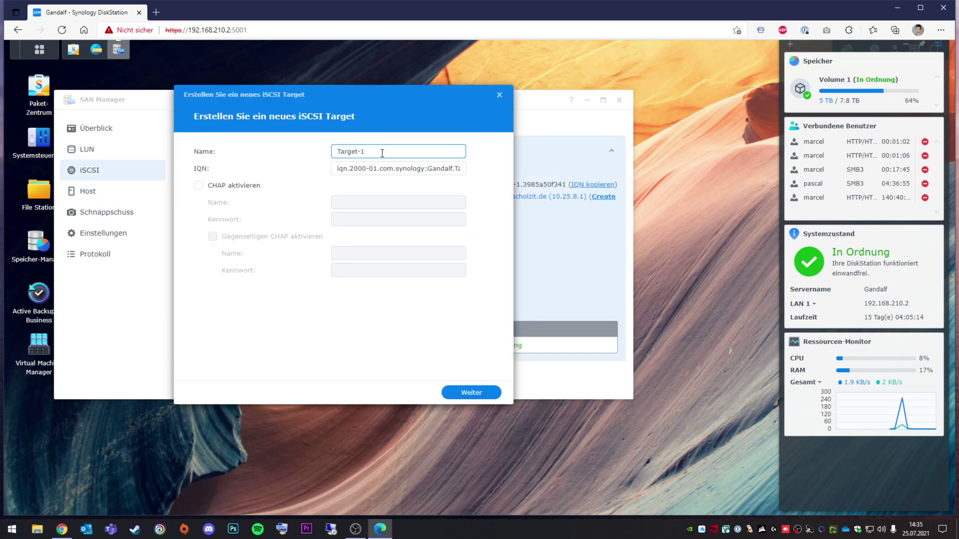
type("msd")
left_click(463, 390)
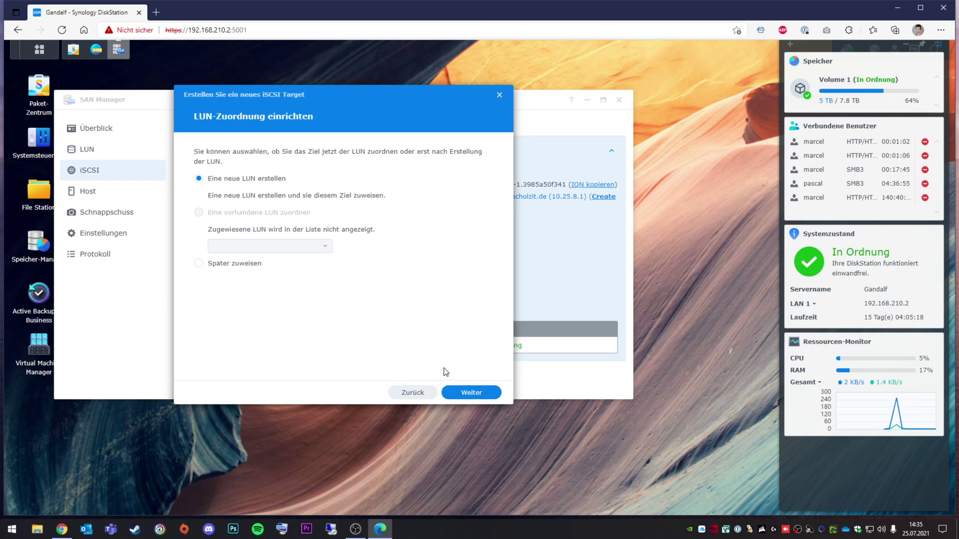
left_click(468, 392)
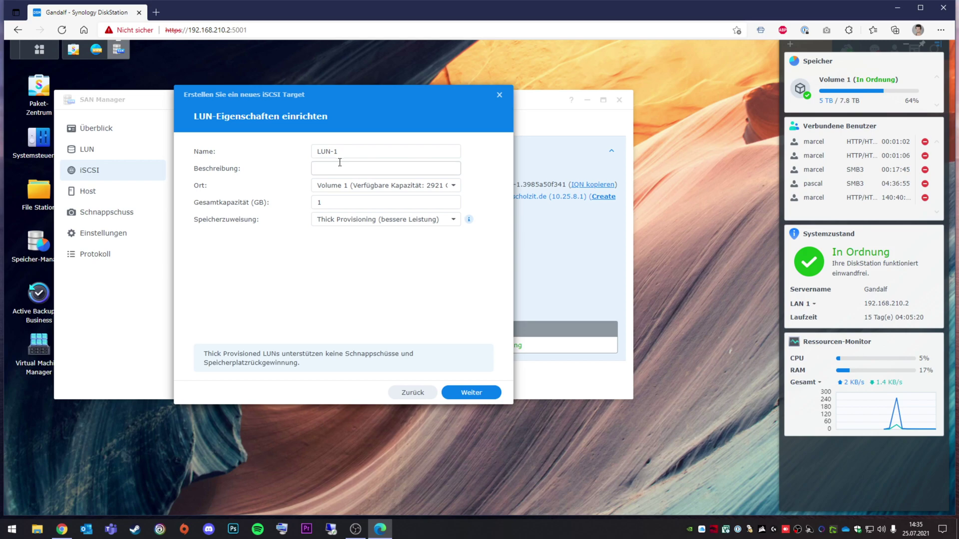
Configure LUN-test at 100 GB with thin provisioning and finish creating the target.
left_click(354, 150)
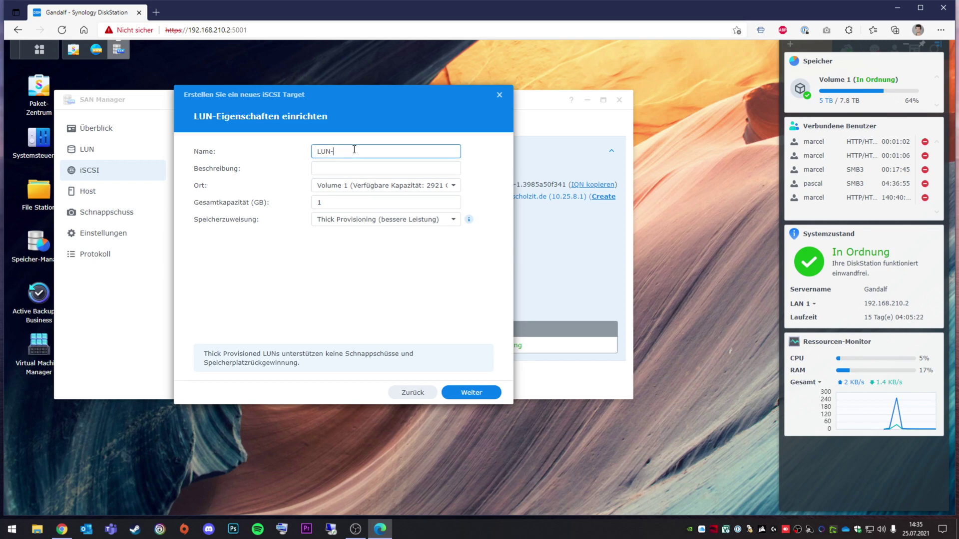
type("test")
left_click(328, 202)
type("00")
left_click(345, 220)
left_click(342, 252)
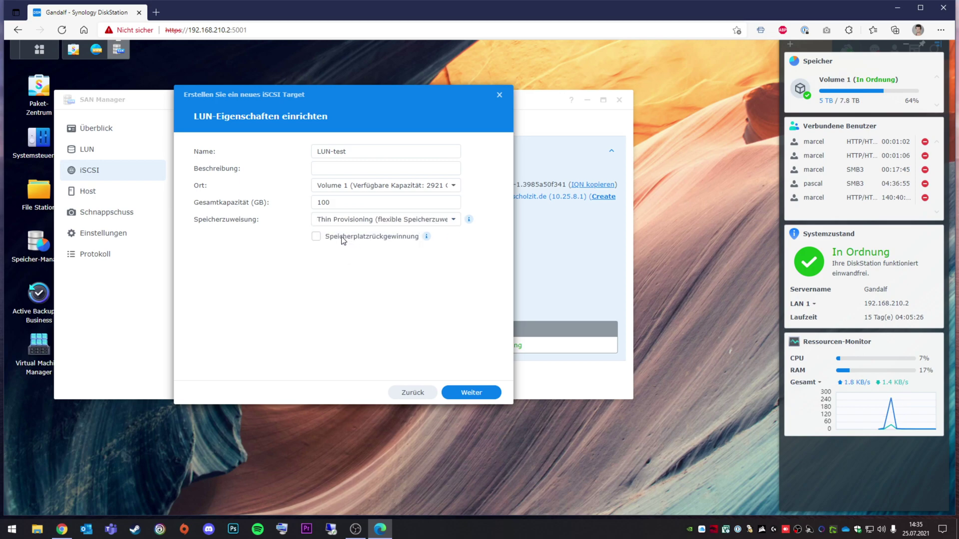
left_click(478, 398)
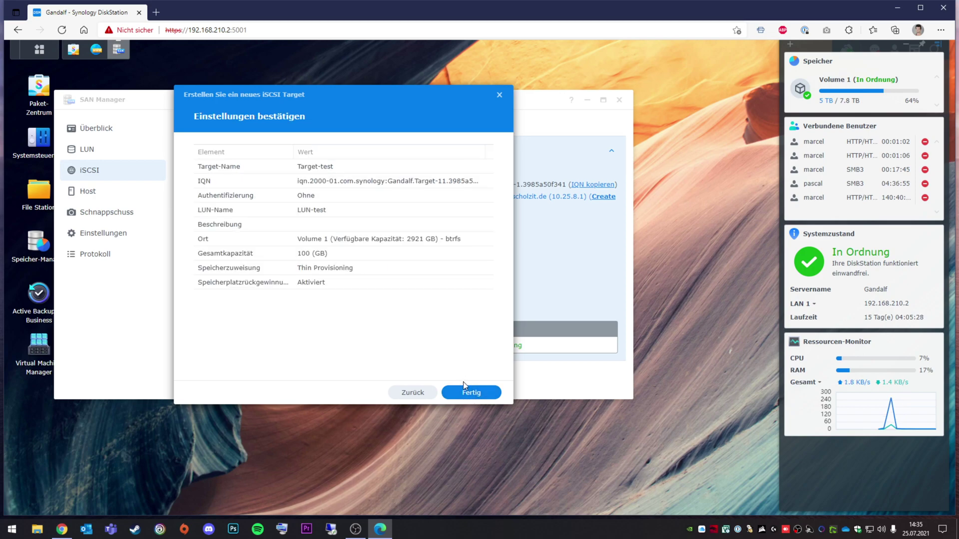
left_click(472, 394)
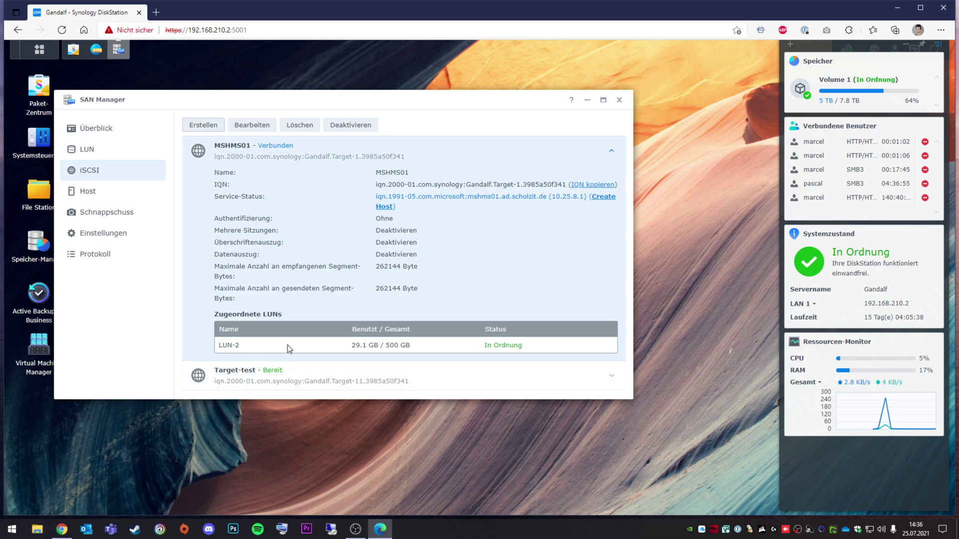
Expand Target-test to check LUN-test at 0 Byte / 100 GB, then open the Start menu.
left_click(273, 389)
left_click(612, 377)
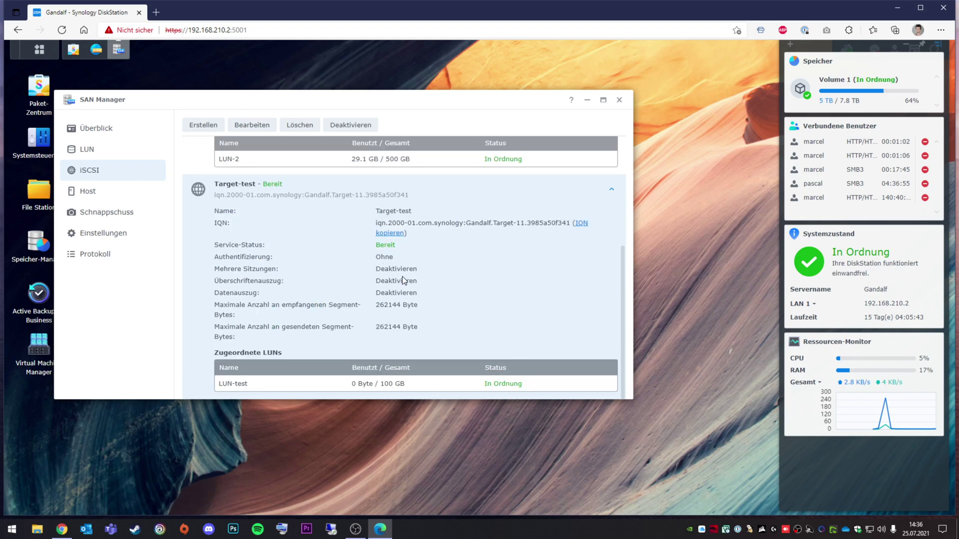
scroll(399, 333, "up", 3)
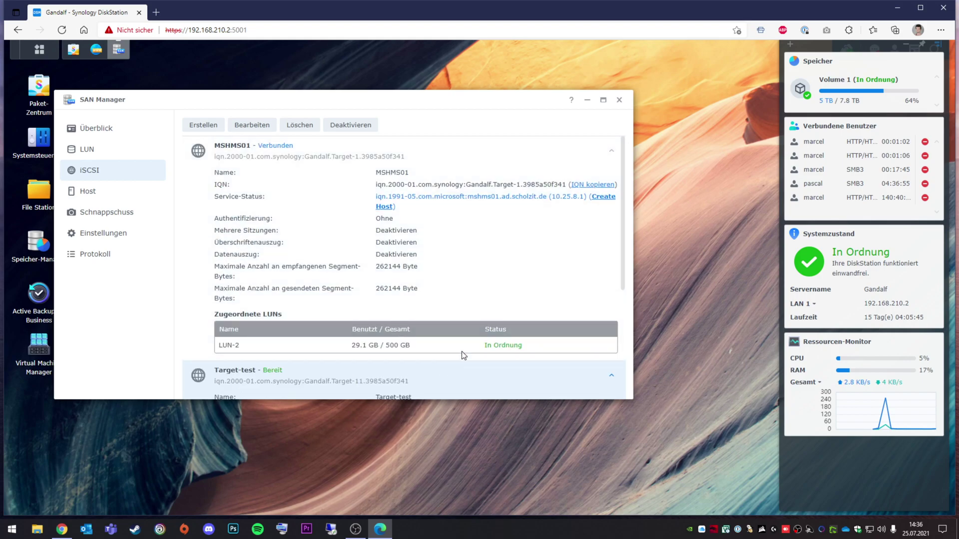
scroll(385, 314, "down", 3)
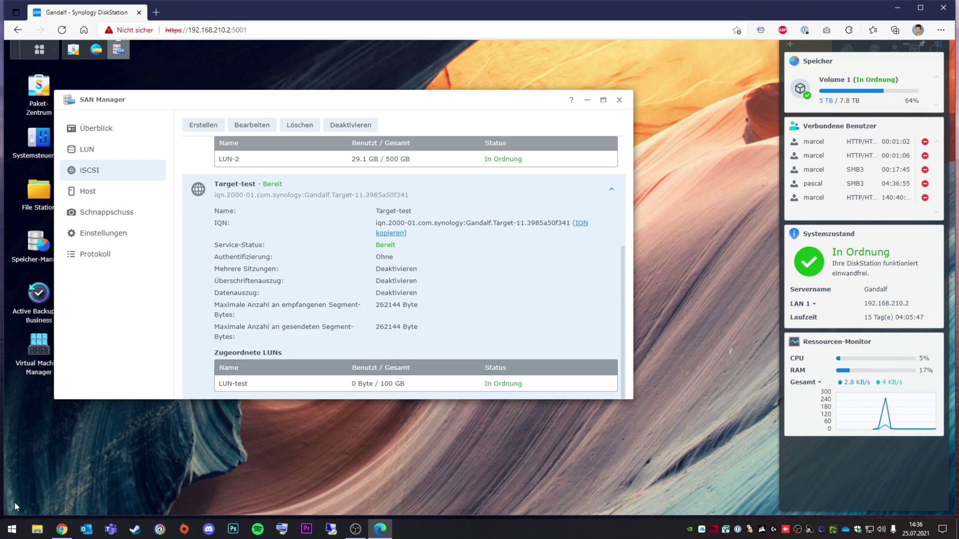
left_click(7, 532)
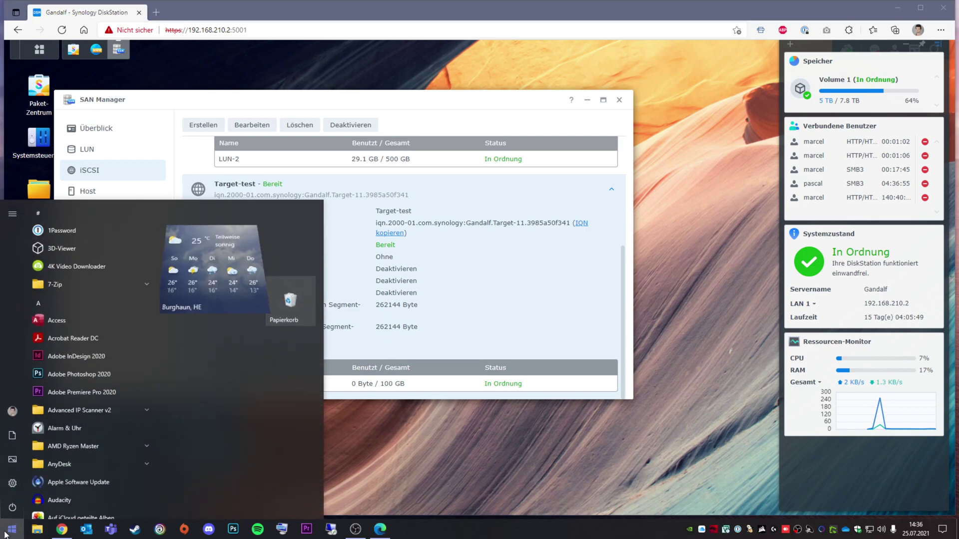
Launch iSCSI Initiator via the 'iscsi' search and agree to start the Microsoft iSCSI service.
type("iscsi")
key("Return")
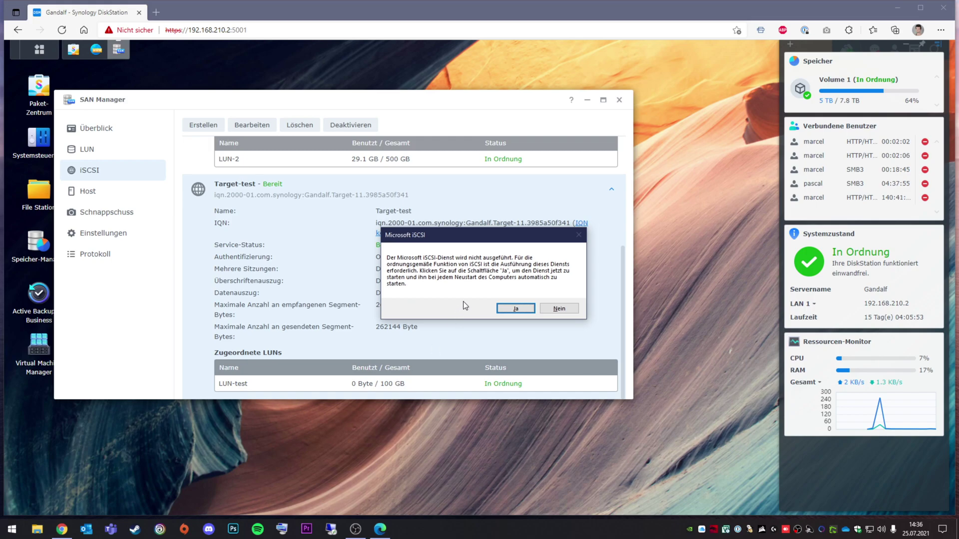
left_click(511, 309)
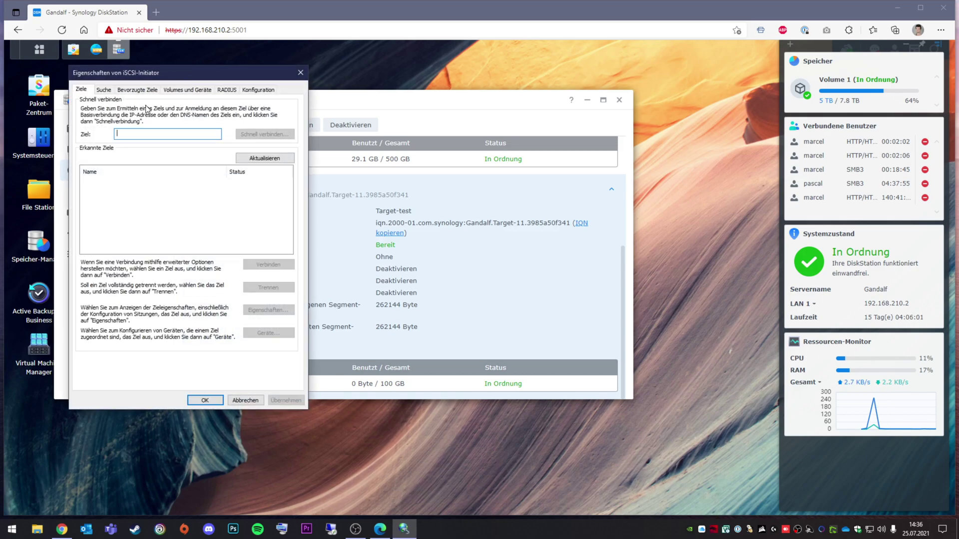
Add the target portal 192.168.210.2 on port 3260 in the discovery settings.
left_click(103, 92)
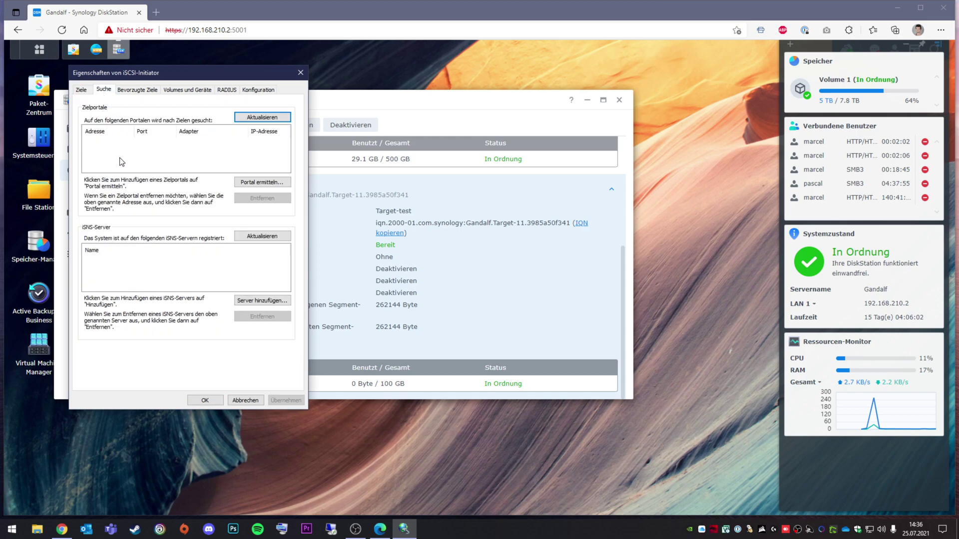
left_click(248, 183)
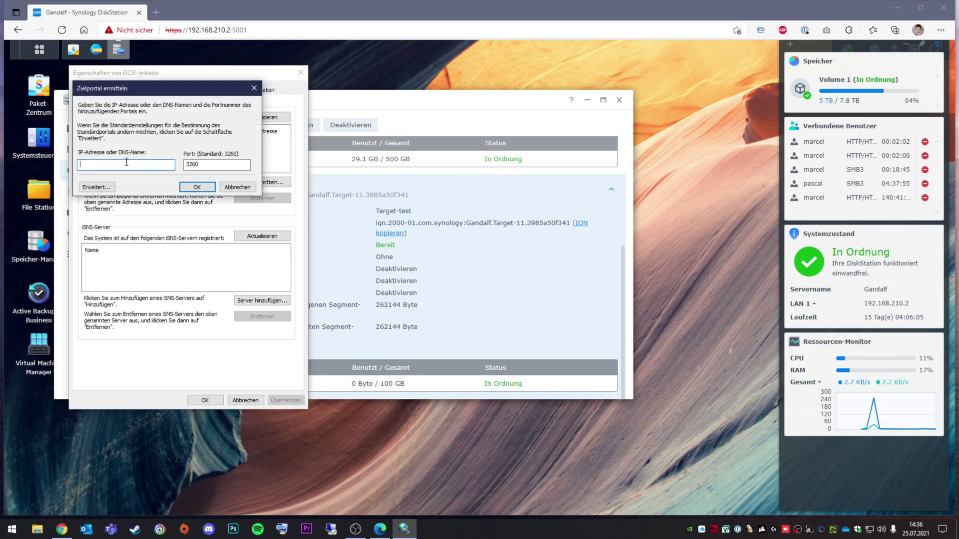
type("192.168.210.2")
left_click(197, 187)
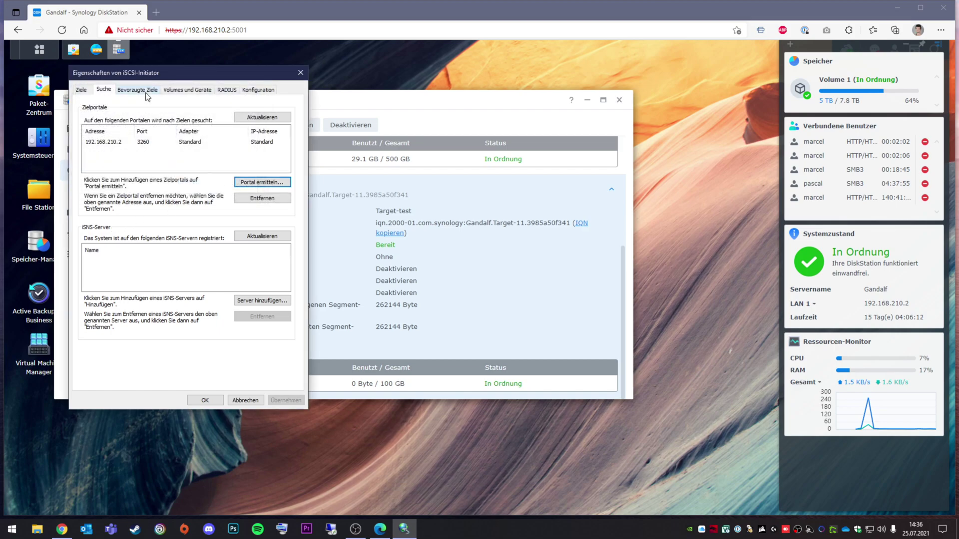
Review the two discovered Synology targets with a widened Name column, then return to SAN Manager.
left_click(80, 89)
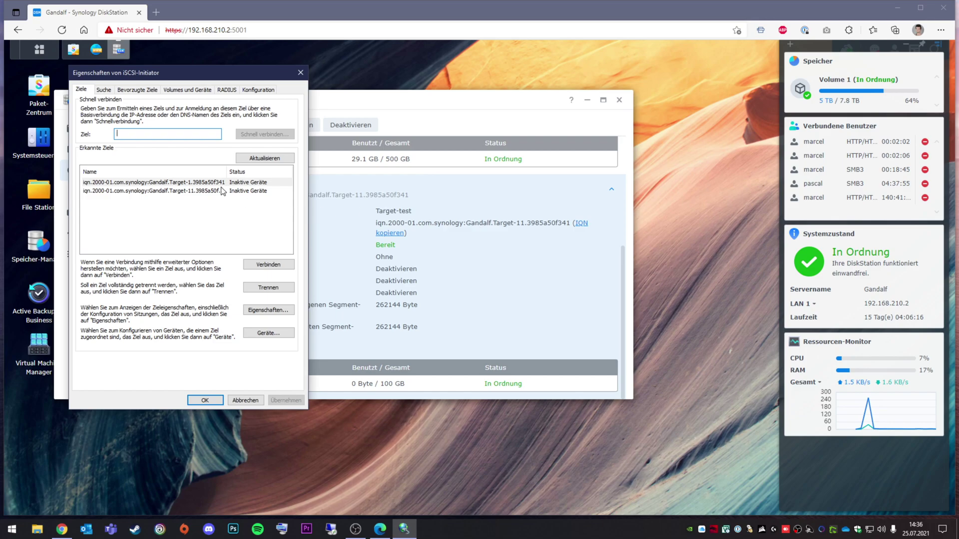
left_click_drag(228, 172, 258, 172)
left_click(247, 183)
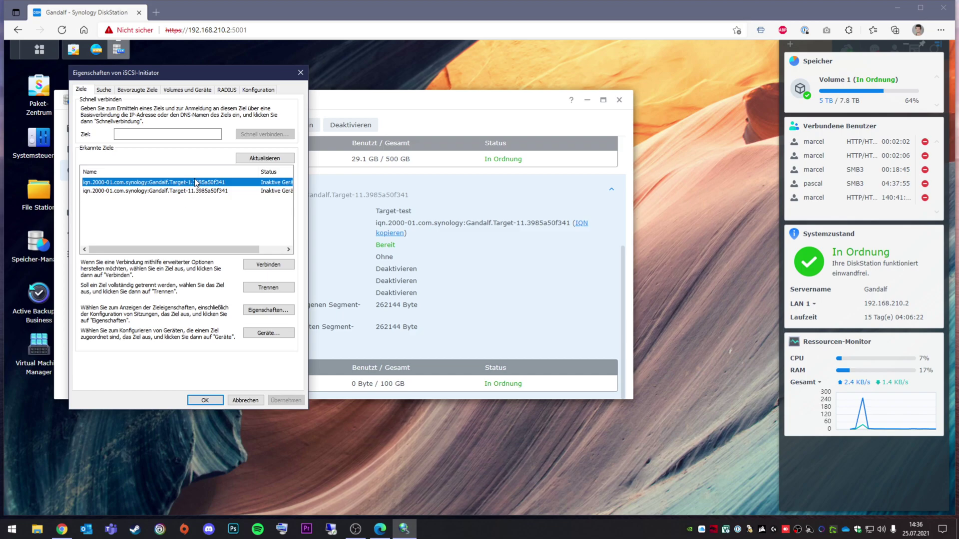
left_click(505, 246)
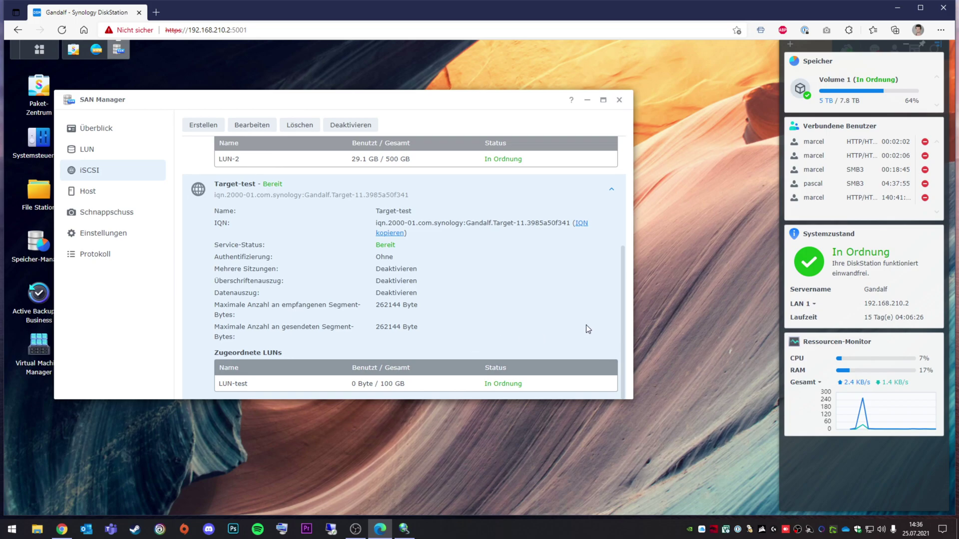
Compare Target-test's IQN with the other target's, then bring iSCSI Initiator properties forward.
scroll(287, 300, "up", 2)
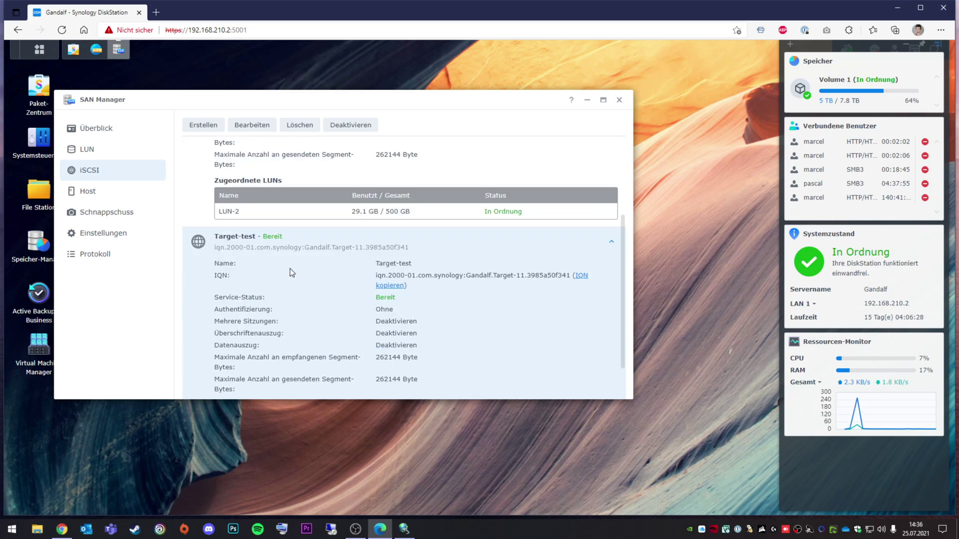
scroll(522, 280, "up", 3)
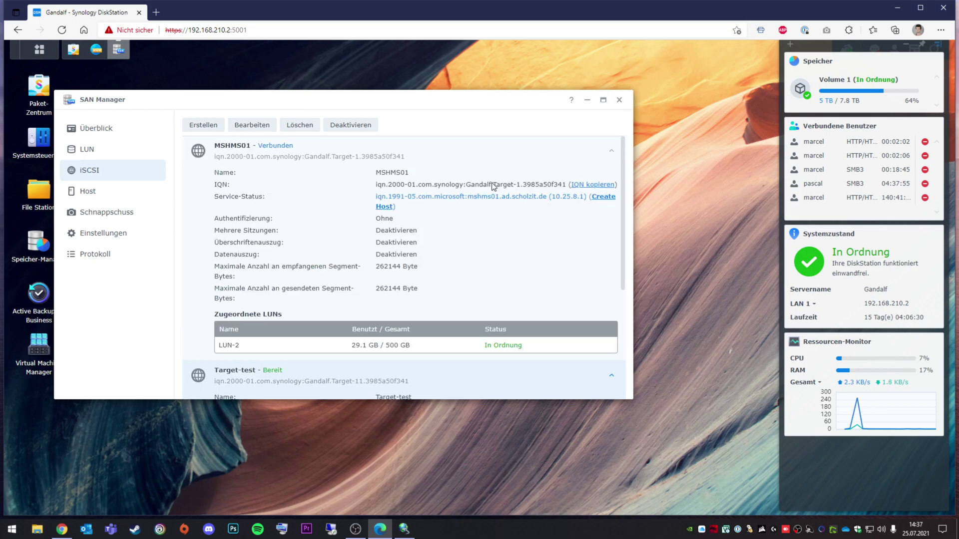
scroll(529, 210, "down", 3)
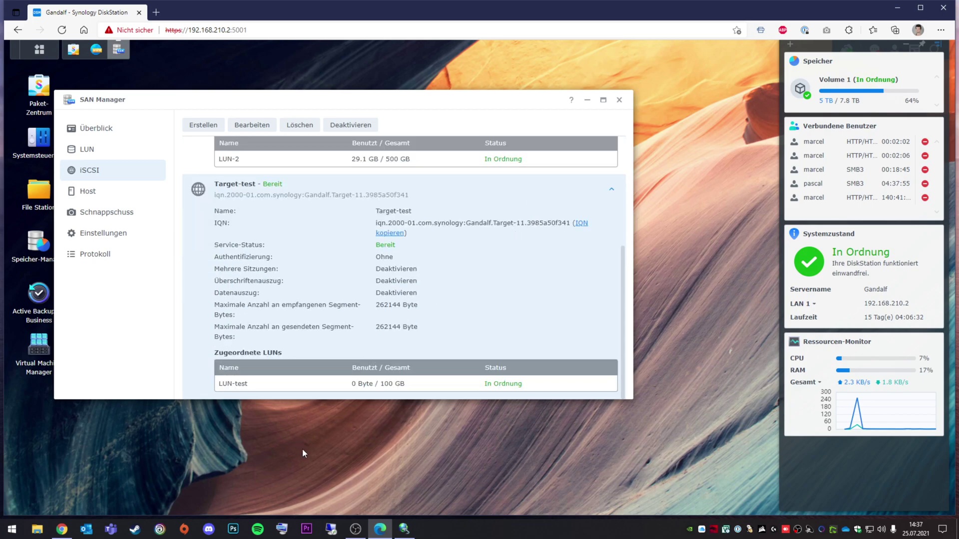
left_click(404, 529)
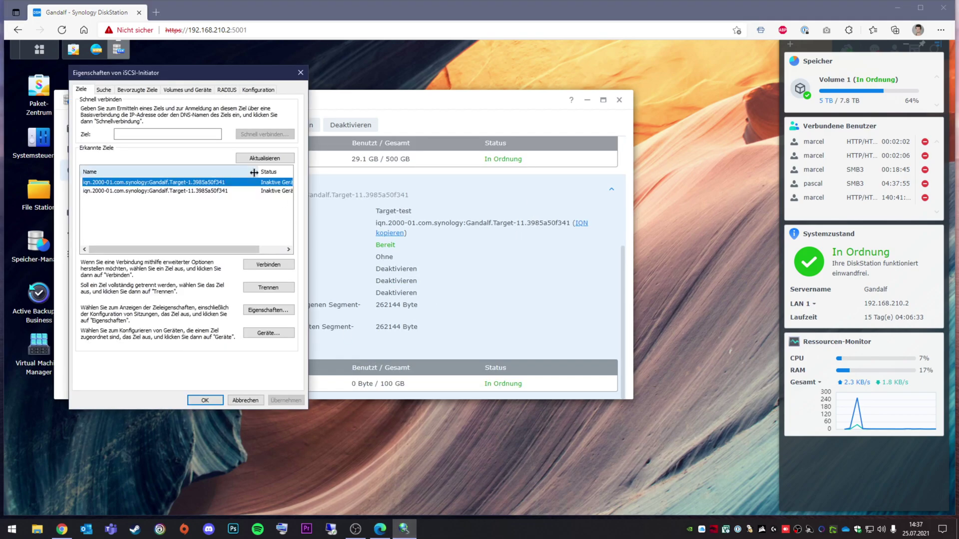
Connect the PC to the Gandalf Target-11 iSCSI target from the Ziele list.
left_click(202, 193)
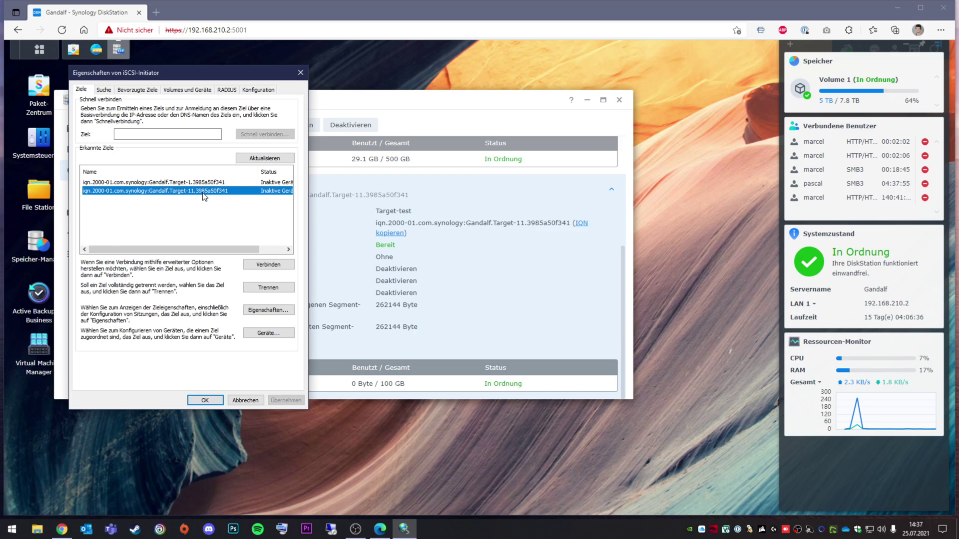
left_click(268, 264)
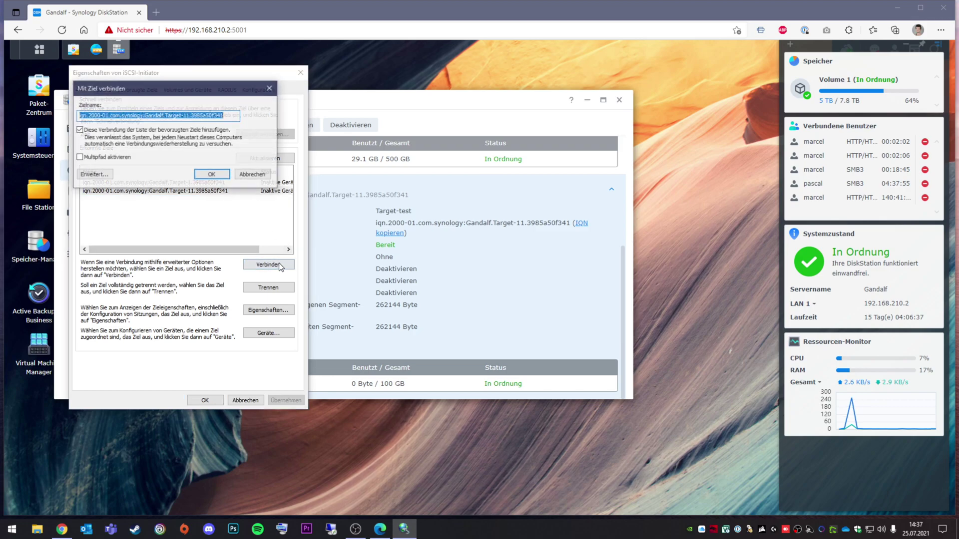
left_click(214, 175)
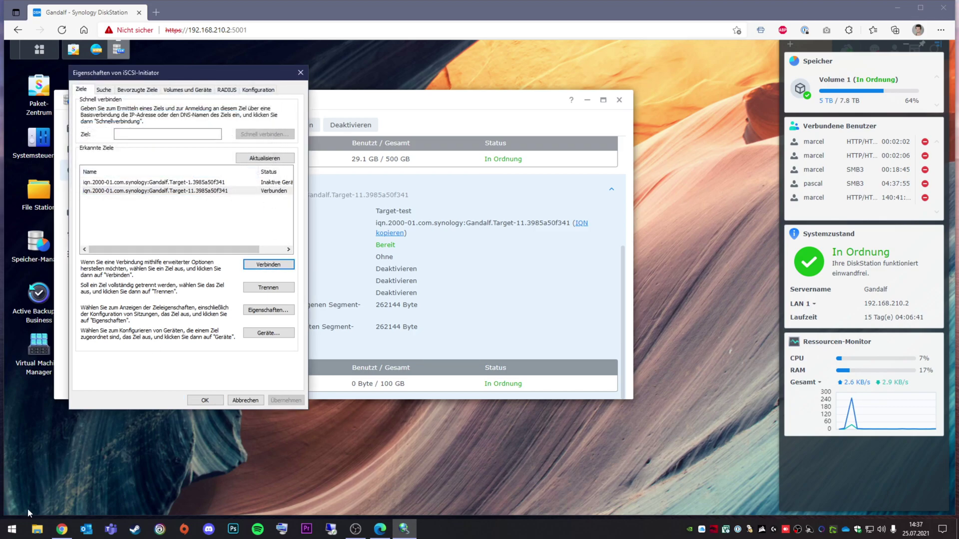
Open Datenträgerverwaltung and initialize the 99,98 GB Datenträger 3 with a GPT partition table.
right_click(15, 531)
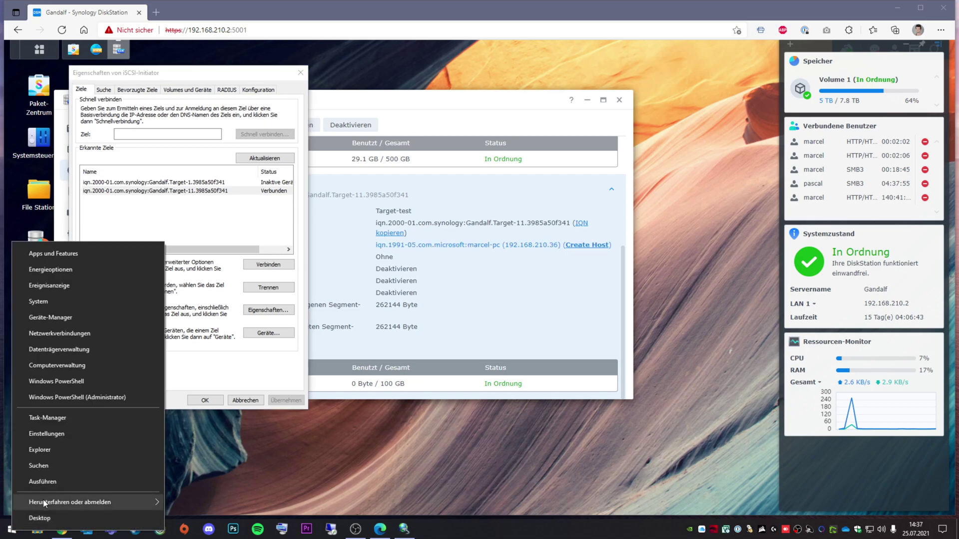
left_click(75, 349)
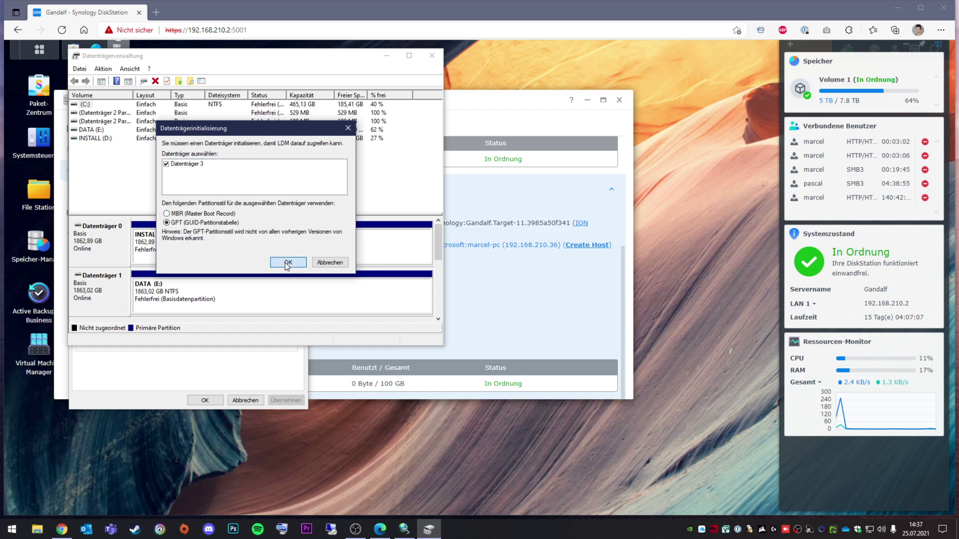
left_click(287, 263)
left_click_drag(437, 250, 436, 279)
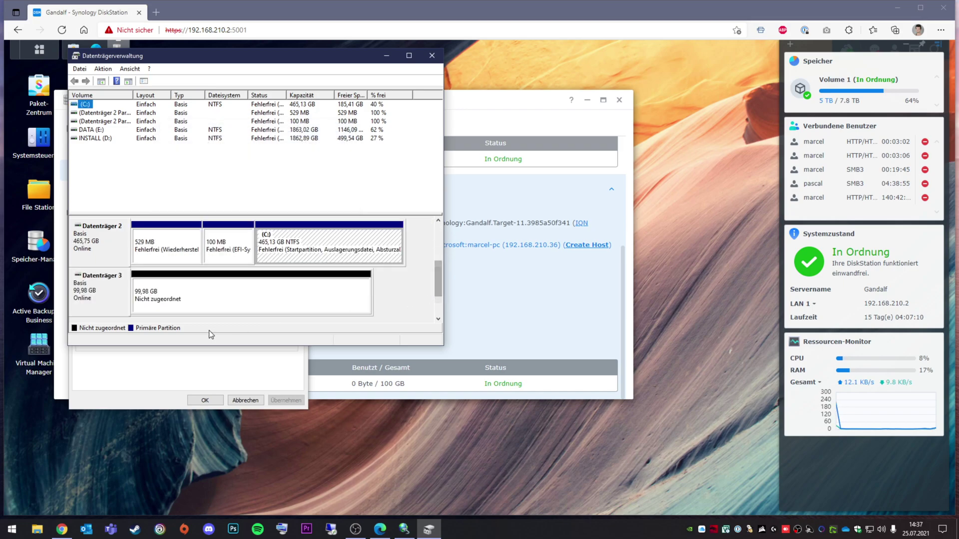
right_click(161, 305)
Start a new simple volume on Datenträger 3 using the full 102382 MB and drive letter F.
left_click(229, 295)
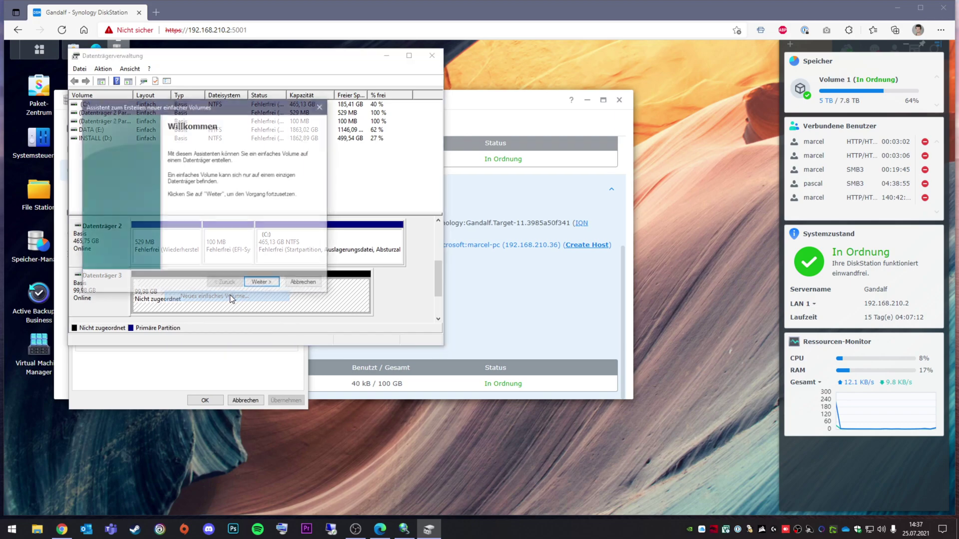
left_click(263, 284)
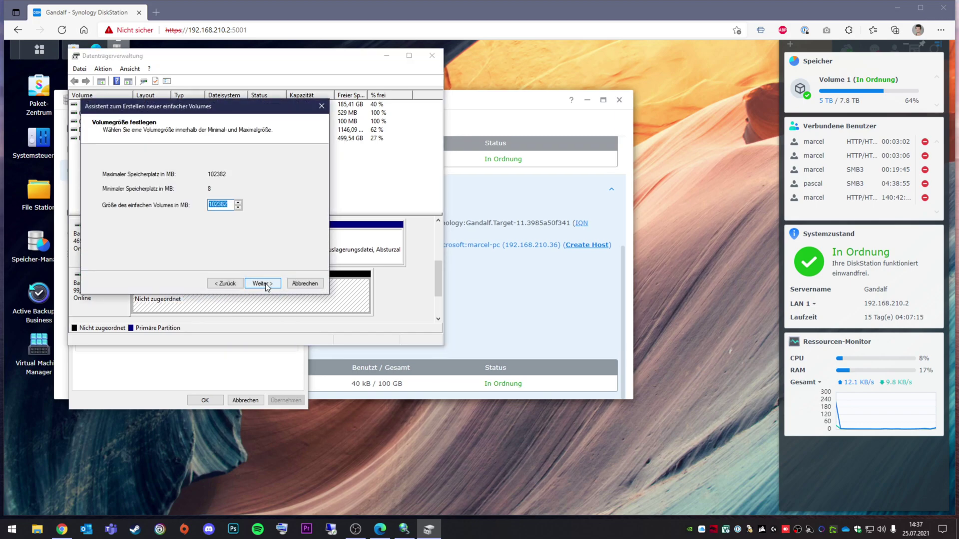
left_click(263, 283)
left_click(260, 284)
left_click(226, 283)
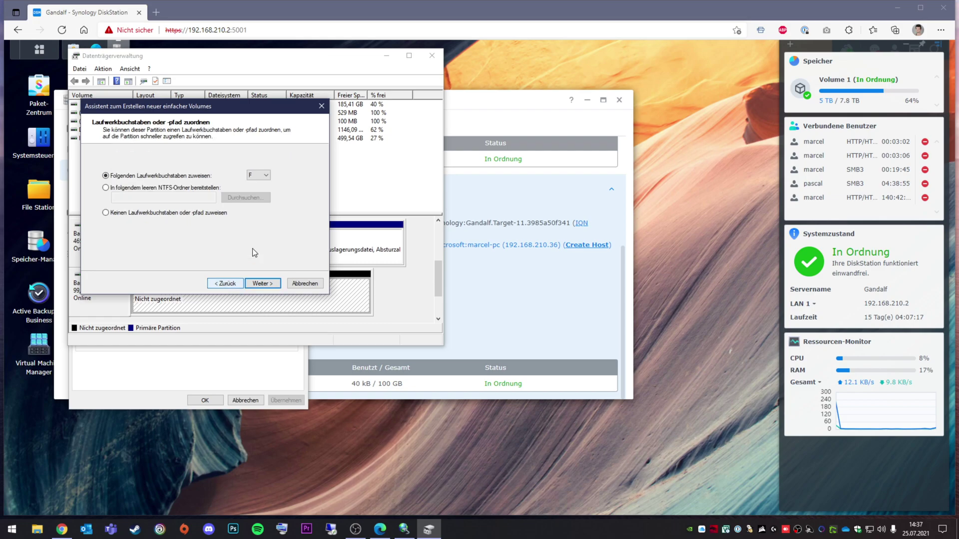
left_click(262, 284)
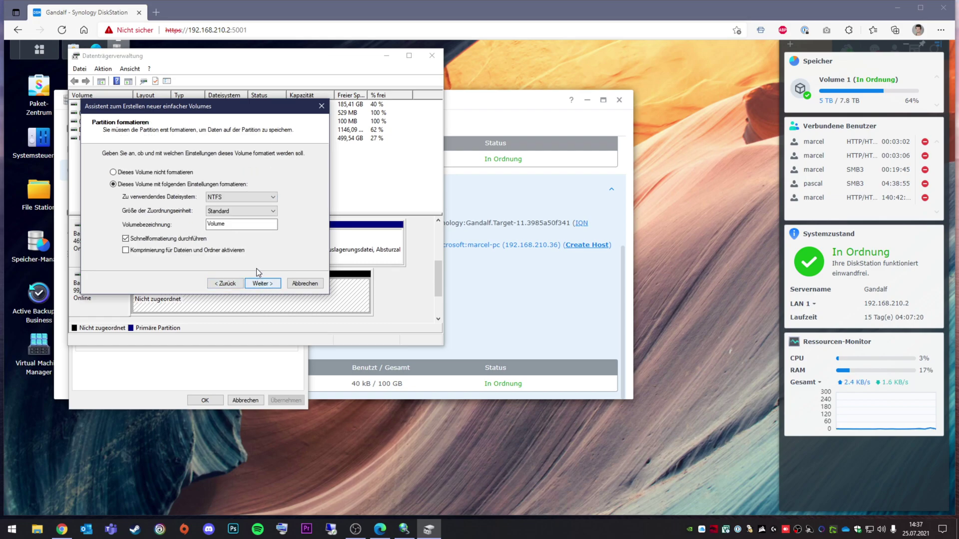
Format the volume as NTFS with label 'iscsi' and finish the wizard.
left_click(244, 198)
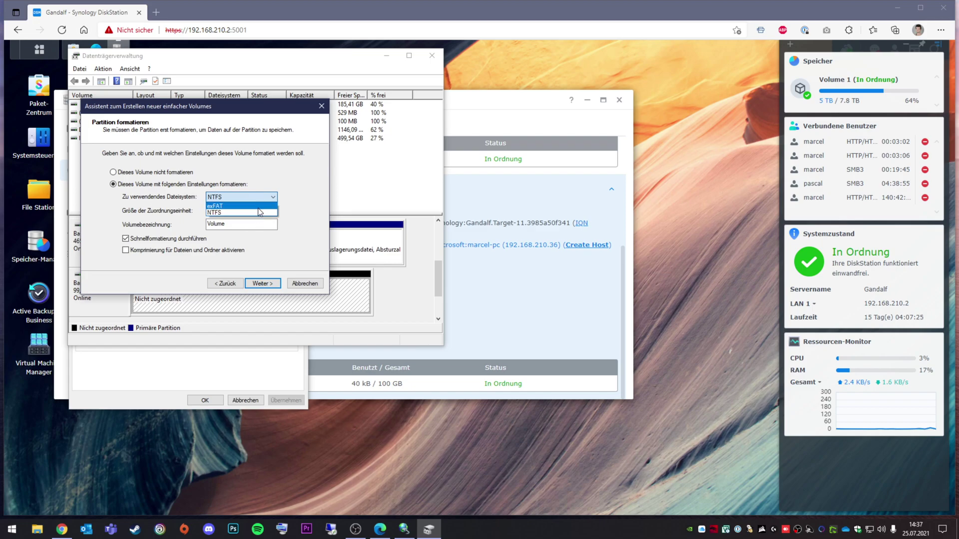
left_click(302, 221)
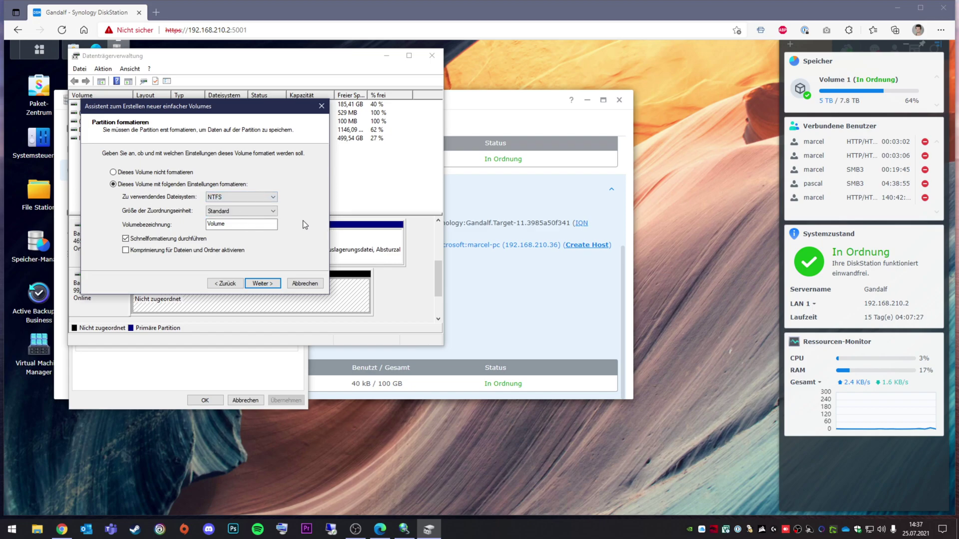
double_click(249, 223)
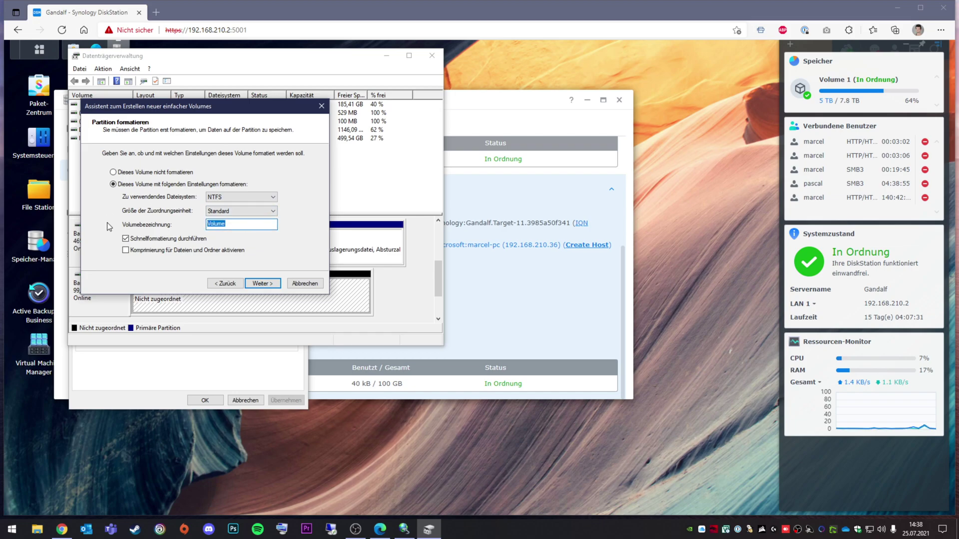
key("BackSpace")
type("iscsi")
left_click(263, 283)
left_click(269, 283)
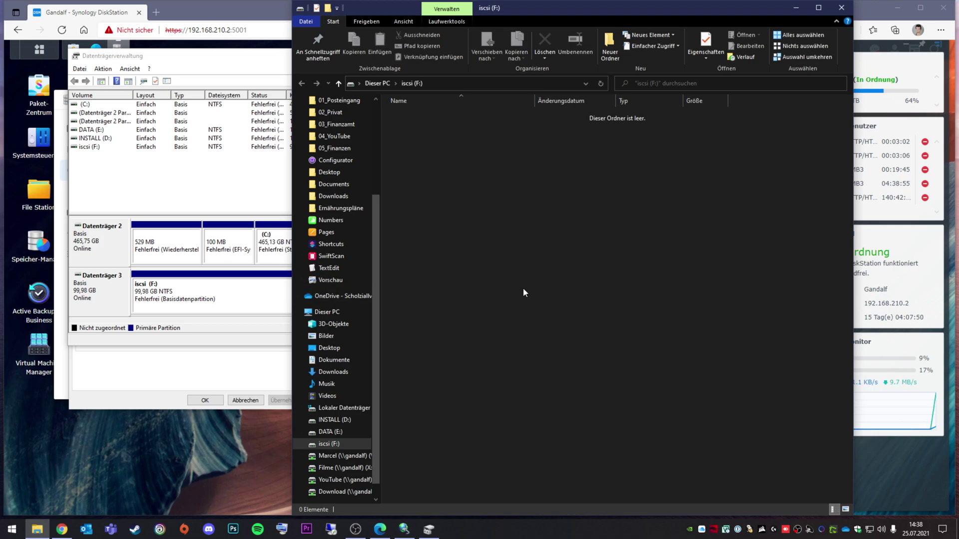
Verify iscsi (F:) appears under Dieser PC with 99,8 GB free, then close File Explorer.
left_click(327, 312)
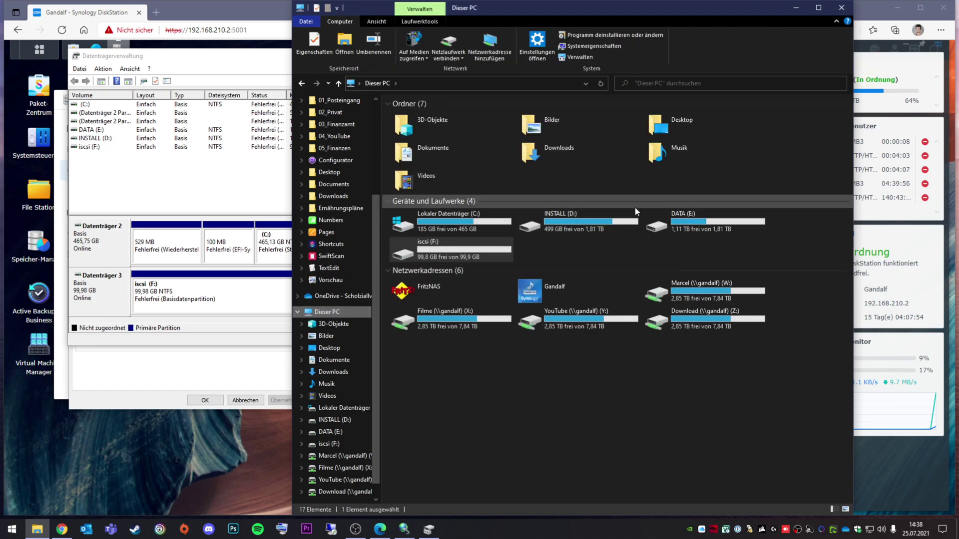
left_click_drag(615, 12, 645, 38)
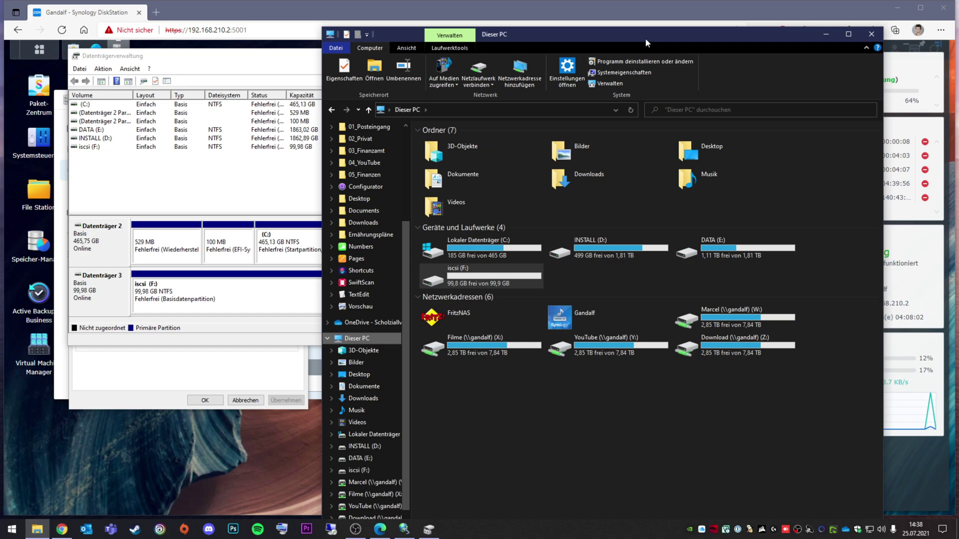
left_click(606, 278)
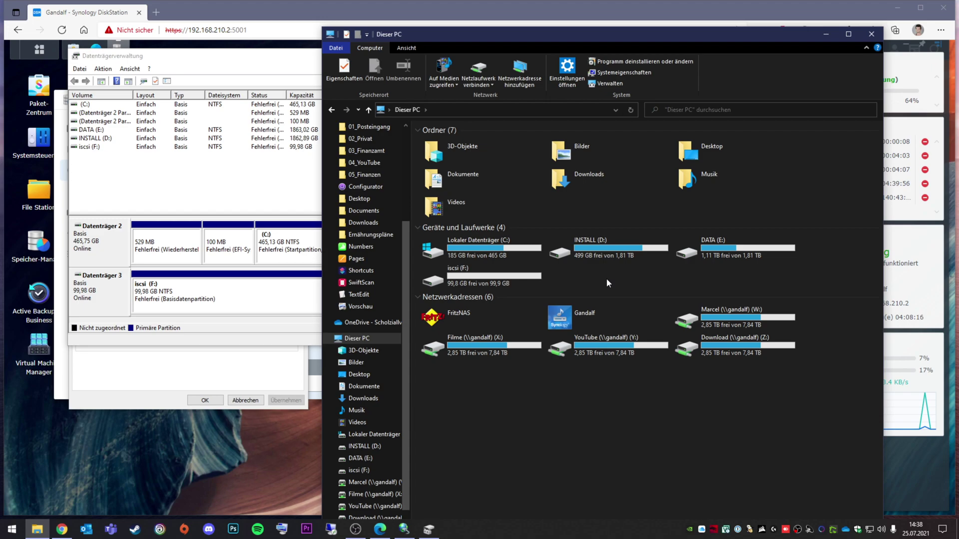
key("alt+F4")
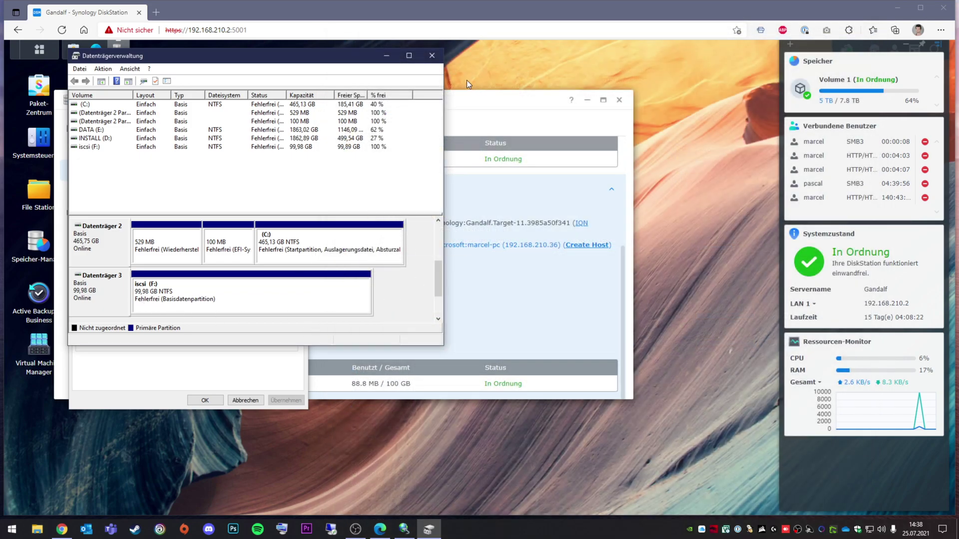
Close Disk Management, end the Target-11 session, and close the iSCSI Initiator properties.
left_click(428, 61)
left_click(182, 192)
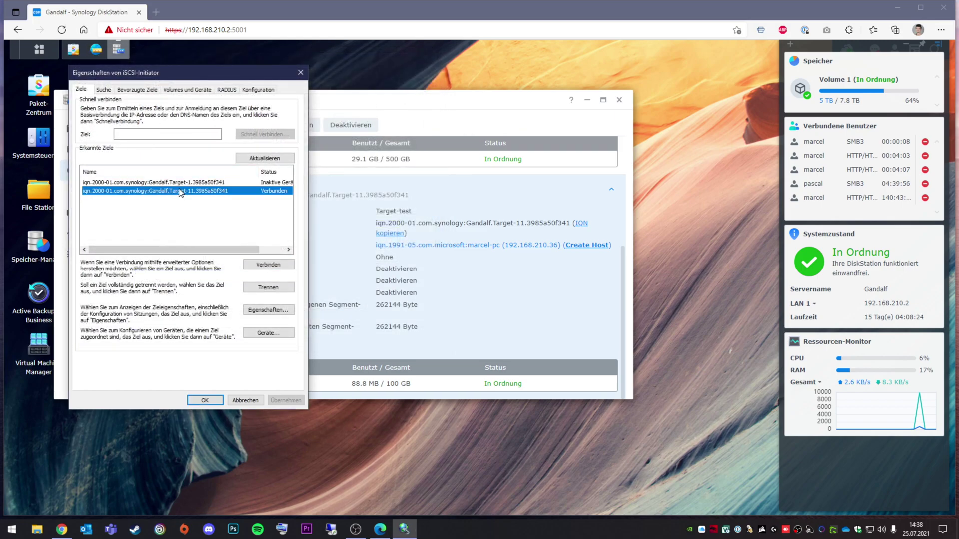
left_click(280, 289)
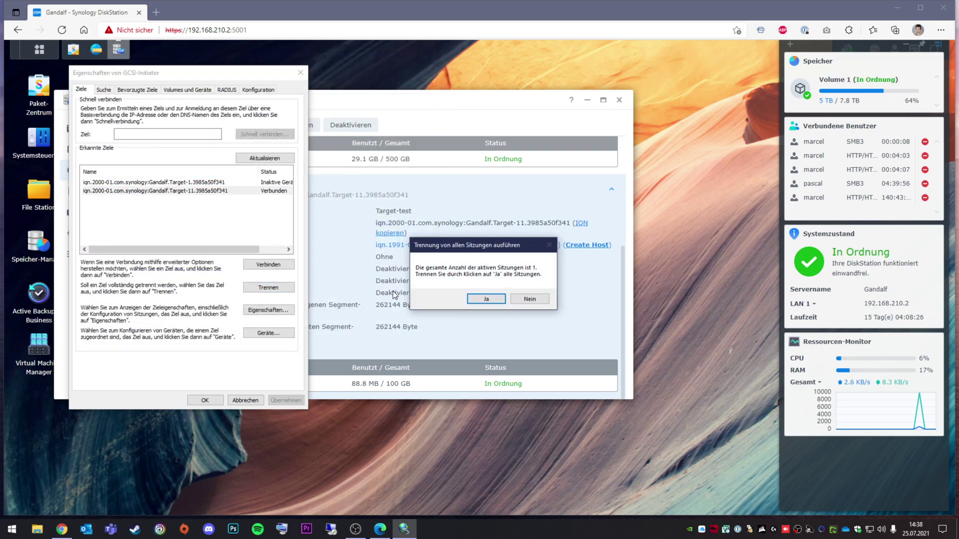
left_click(488, 300)
left_click(301, 72)
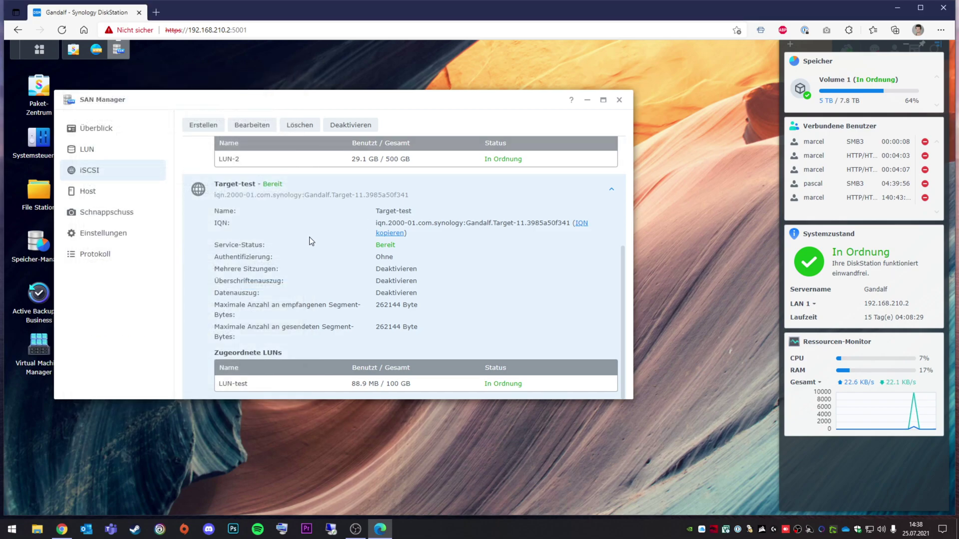